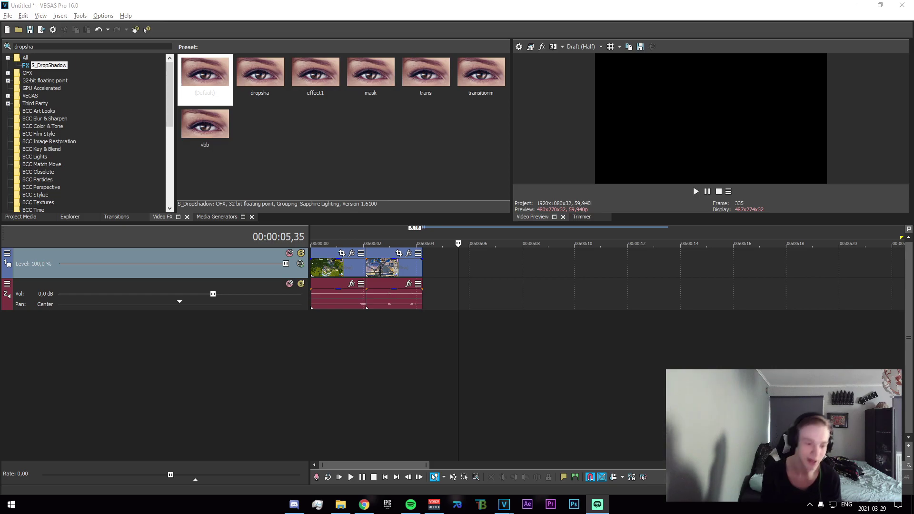
Find the cut between the two gameplay clips and move the second clip away from the first to leave a gap
left_click(380, 324)
scroll(381, 322, "up", 4)
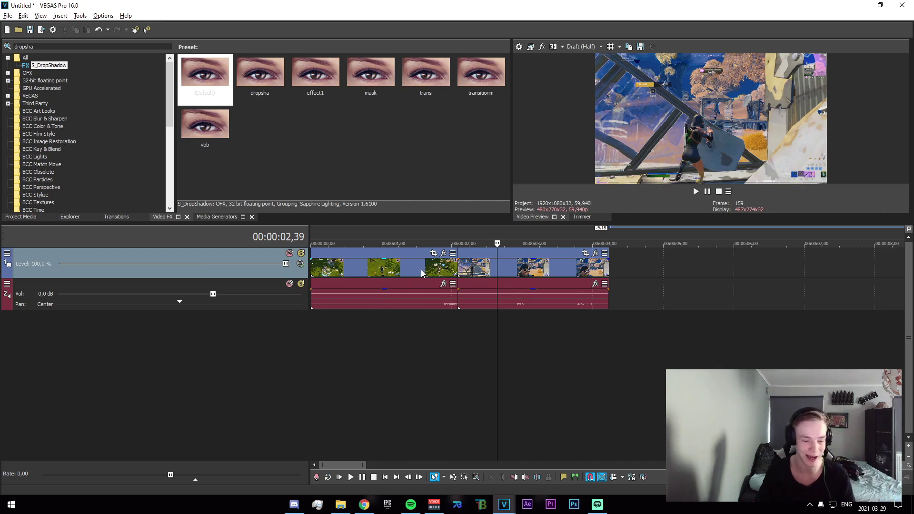
left_click(421, 270)
left_click(458, 300)
left_click(443, 270)
left_click_drag(430, 329, 458, 300)
scroll(492, 303, "up", 5)
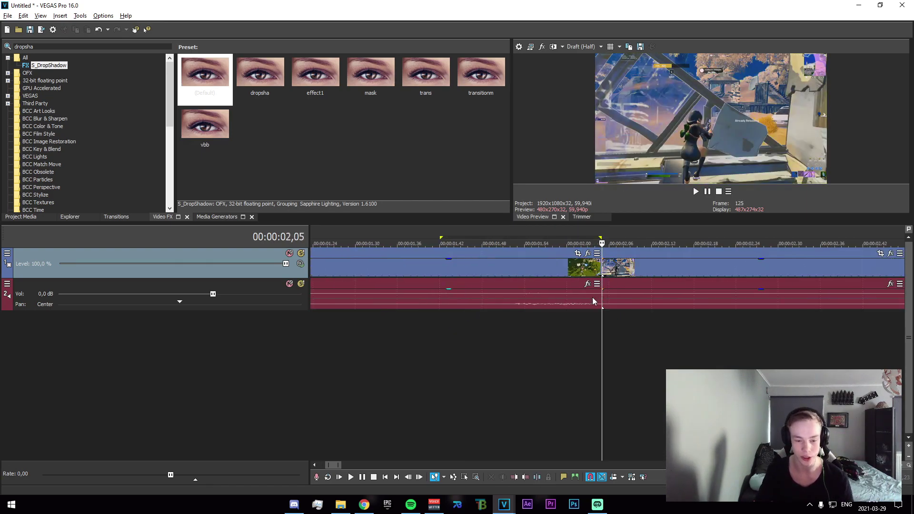
scroll(592, 298, "down", 5)
left_click_drag(502, 269, 609, 274)
Freeze the first clip's picture at 00:00:02,04, just before the clip ends
left_click(450, 323)
scroll(481, 329, "up", 5)
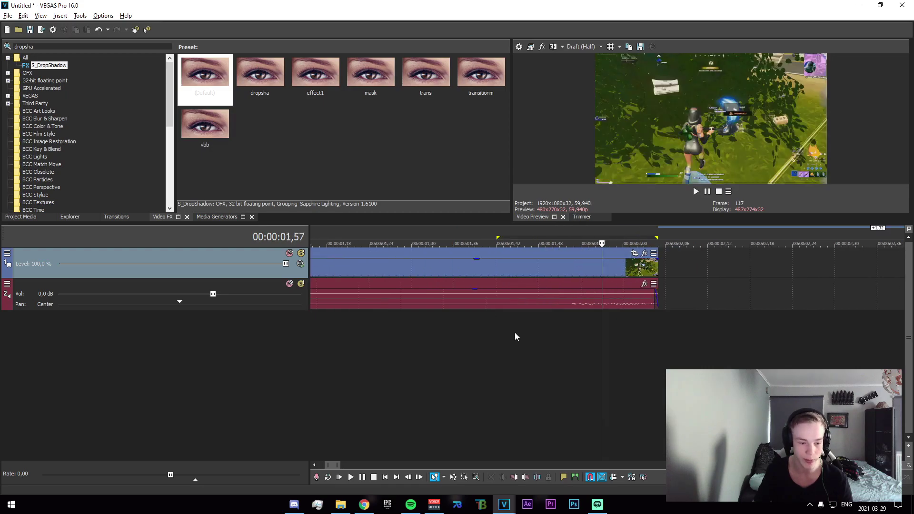
left_click(652, 265)
key("Left")
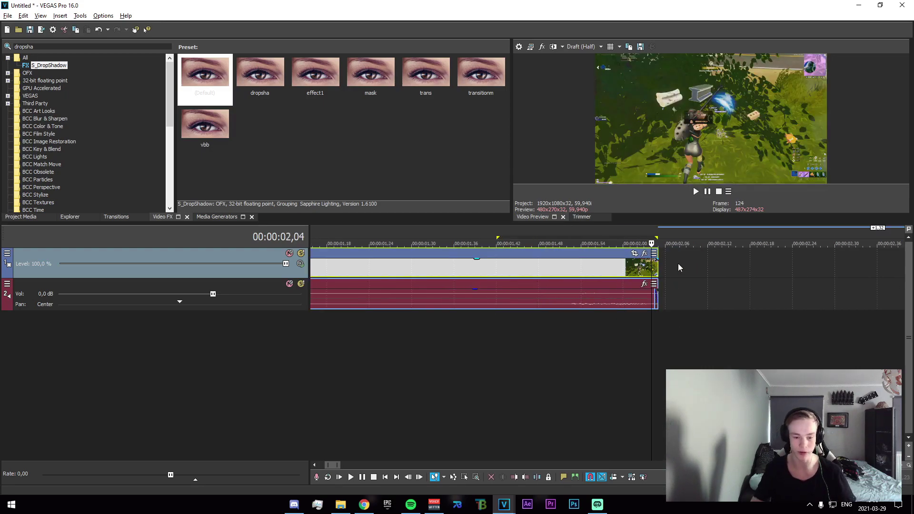
right_click(645, 267)
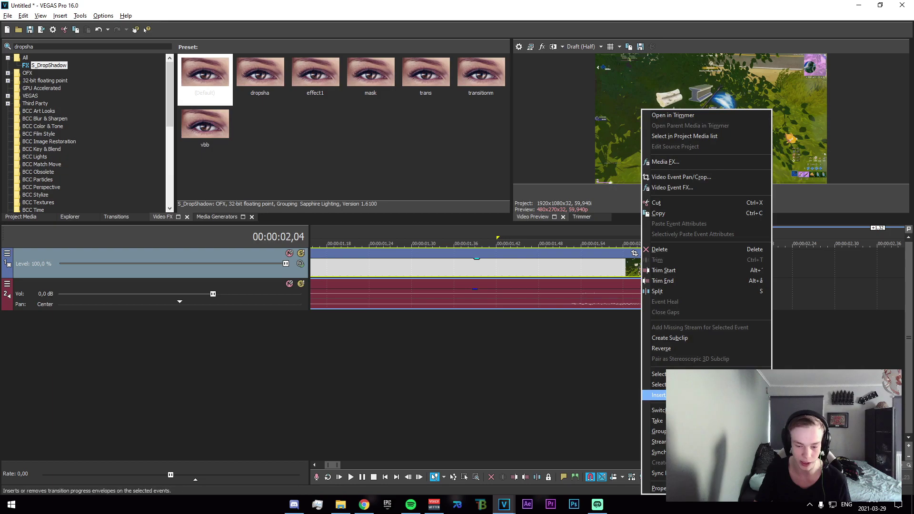
left_click(794, 396)
Extend the end of the first clip by about 25 frames and split it at the freeze point, 00:00:02,04
scroll(608, 324, "down", 4)
left_click_drag(530, 269, 576, 272)
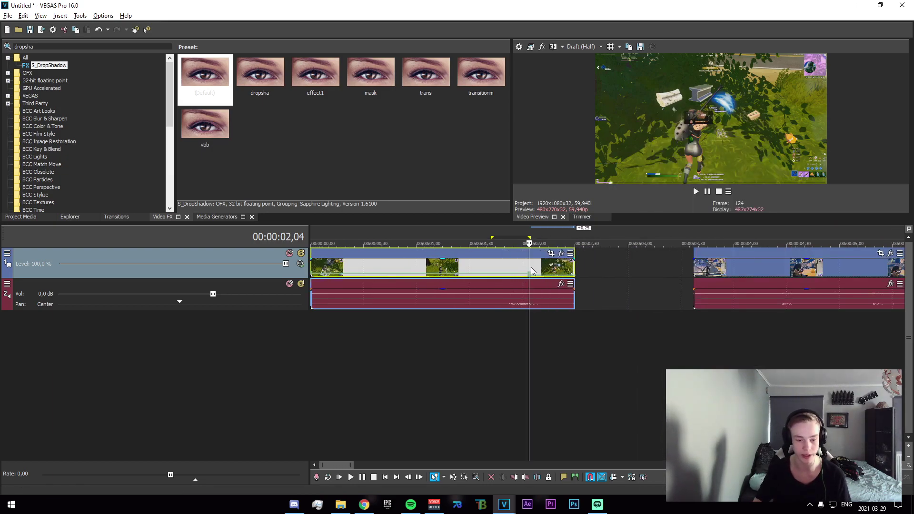
scroll(528, 269, "up", 2)
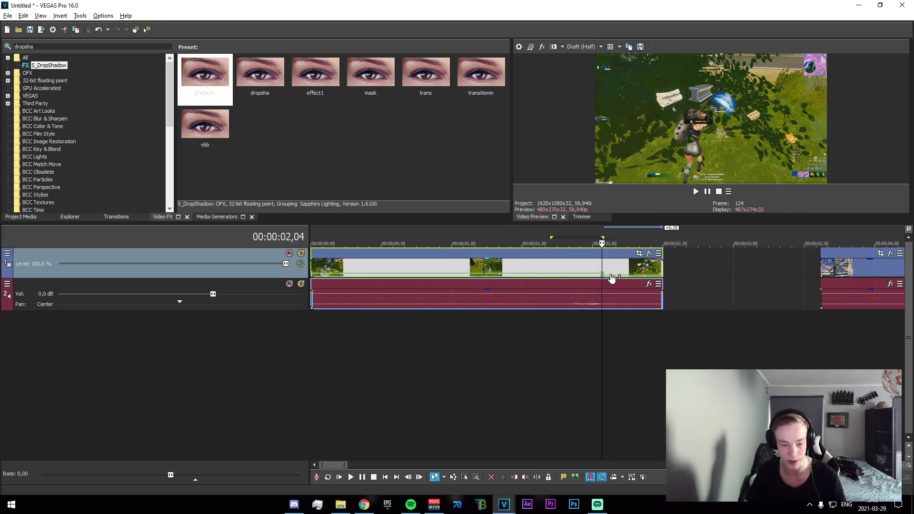
key("s")
Lengthen the split-off frozen segment of the first clip so that it ends at 00:00:02,34
scroll(612, 279, "up", 2)
left_click_drag(517, 317, 728, 332)
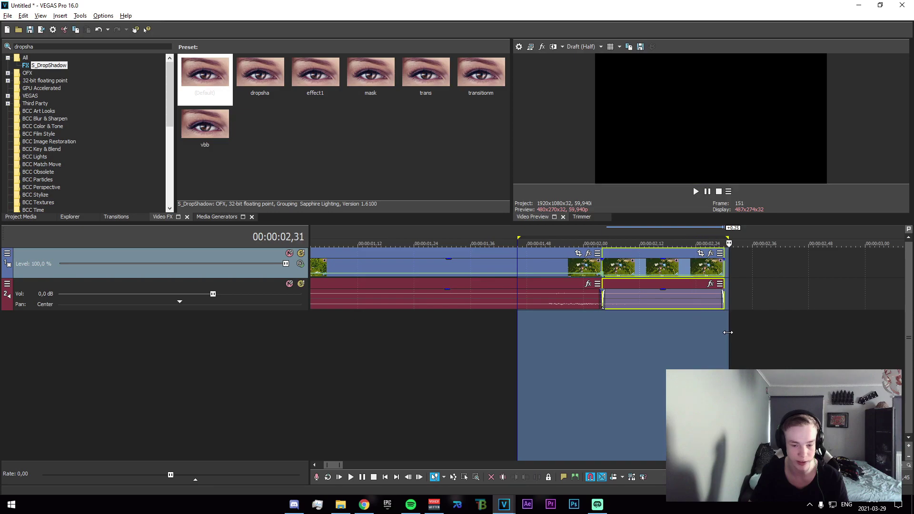
left_click(601, 319)
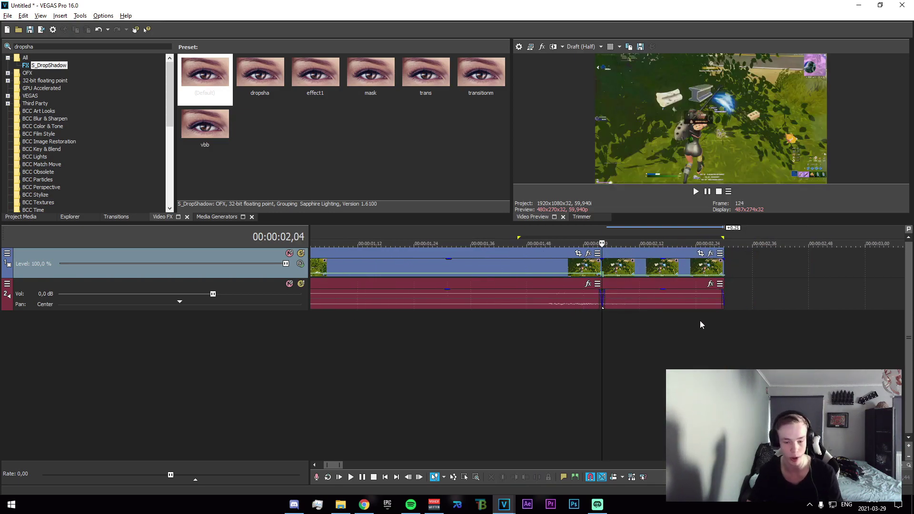
key("space")
scroll(711, 326, "up", 1)
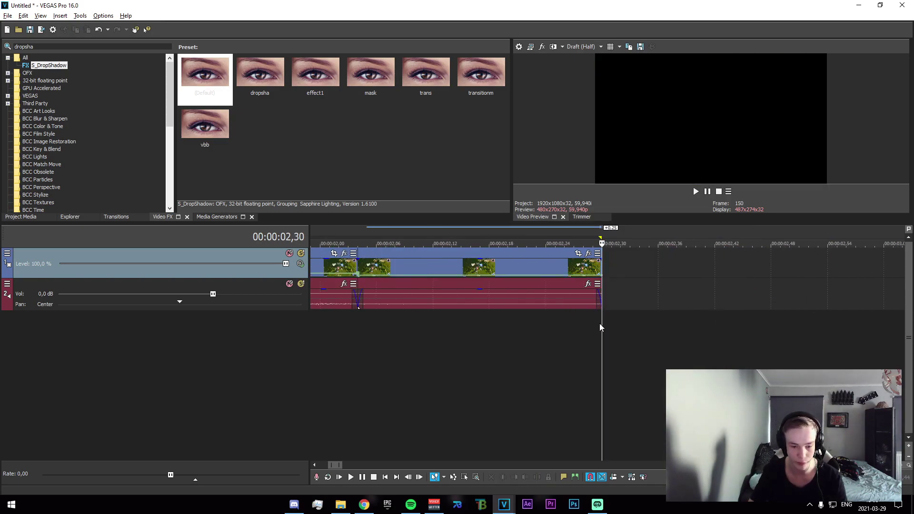
left_click_drag(600, 327, 641, 328)
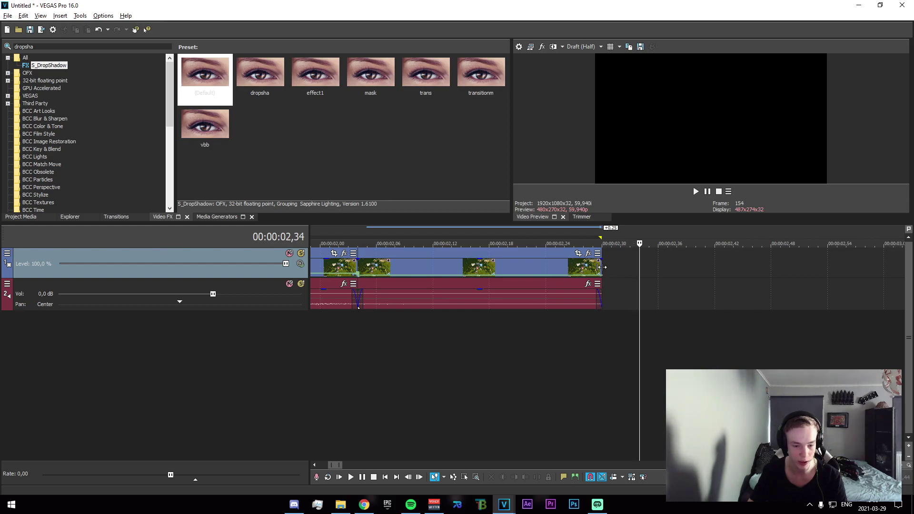
left_click_drag(600, 267, 640, 267)
Split the first frame off the start of the second clip at 00:00:03,38
scroll(606, 327, "down", 4)
left_click(566, 268)
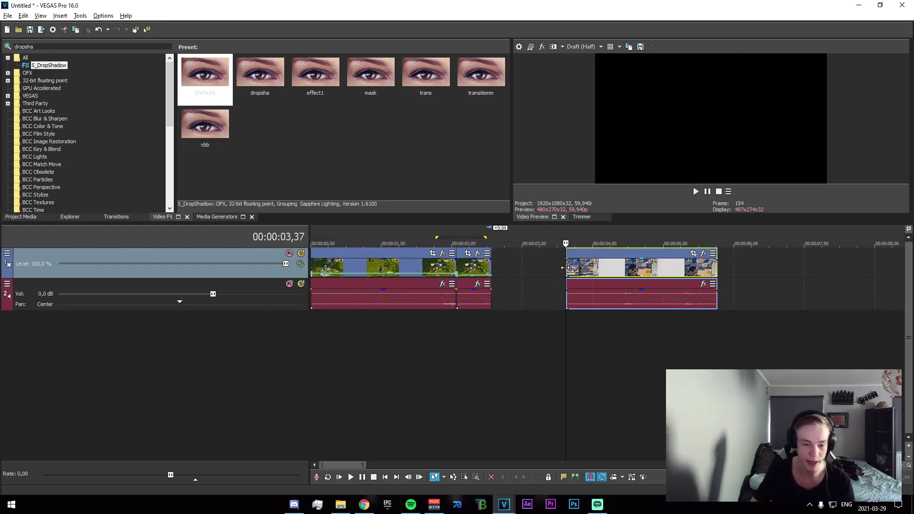
scroll(566, 268, "up", 4)
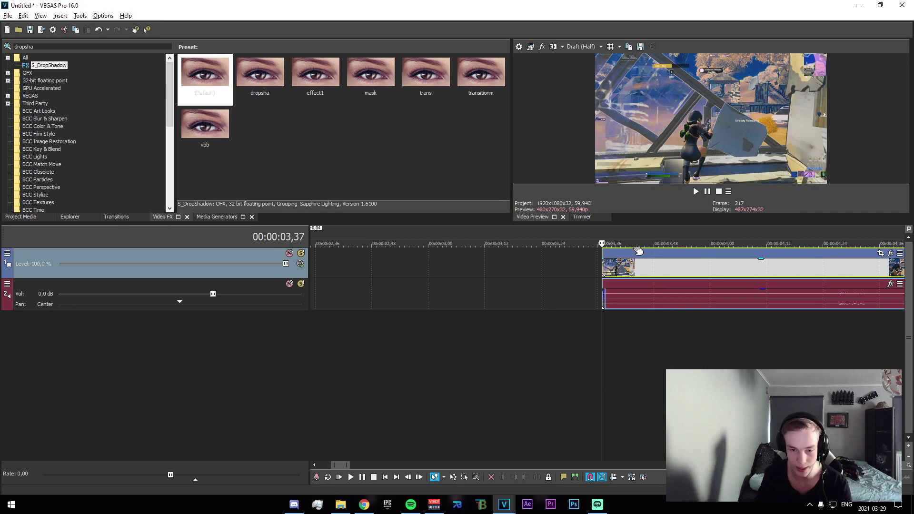
key("Right")
scroll(614, 281, "up", 3)
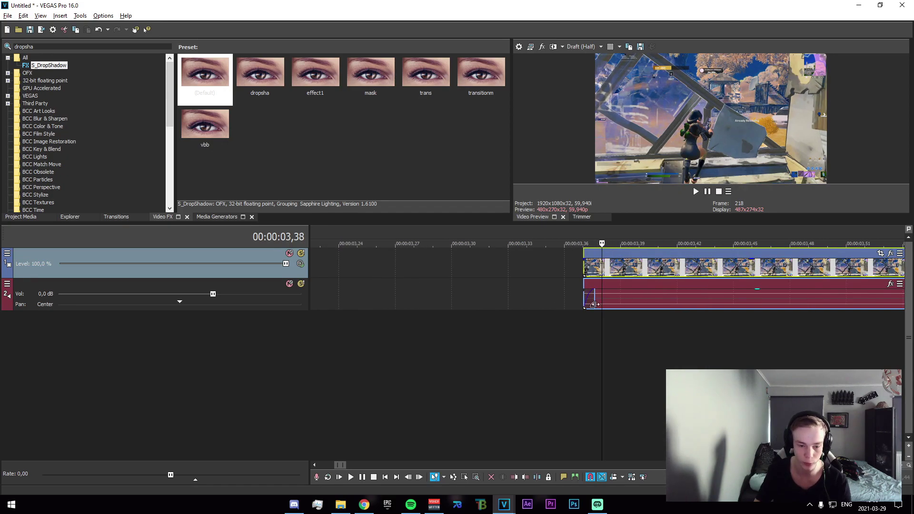
key("s")
Freeze the picture of the single-frame piece at its start, 00:00:03,37
left_click(592, 270)
right_click(589, 270)
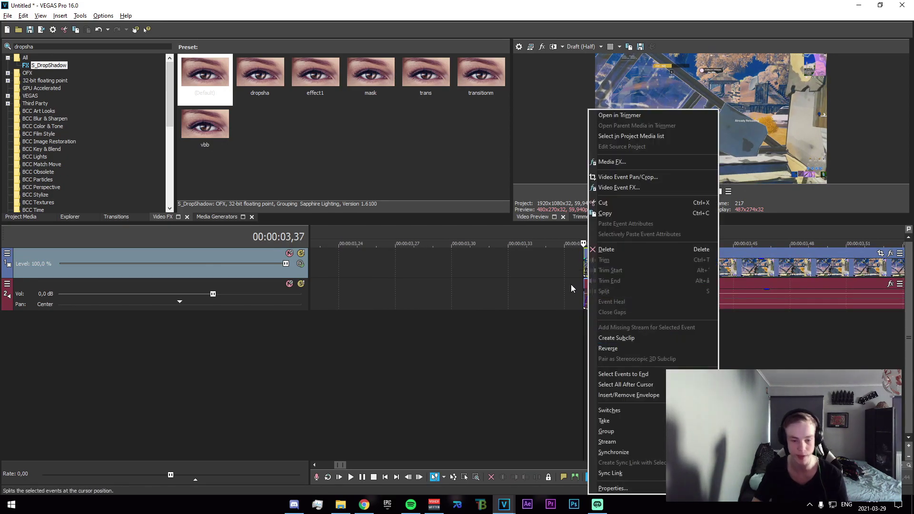
mouse_move(628, 395)
left_click(743, 395)
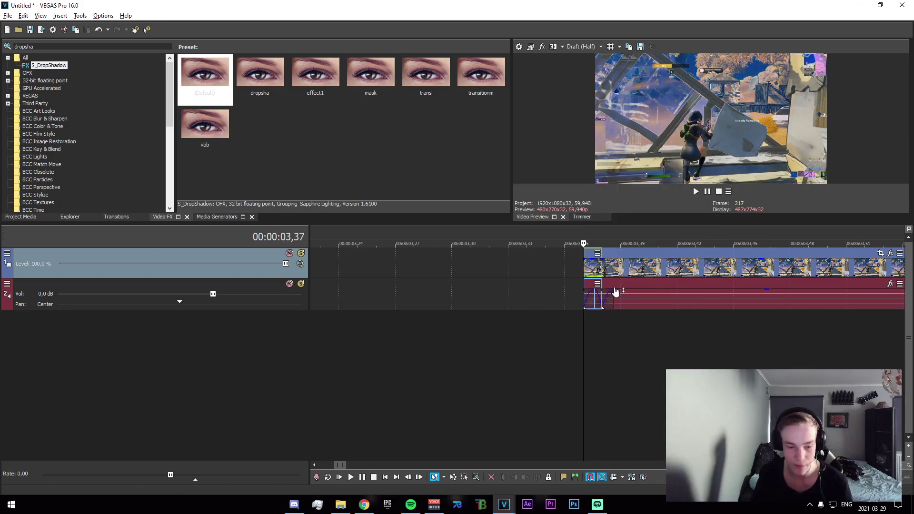
Place the single-frame piece directly after the first frozen segment and extend its end by about 33 frames
scroll(594, 272, "down", 3)
left_click_drag(609, 268, 759, 278)
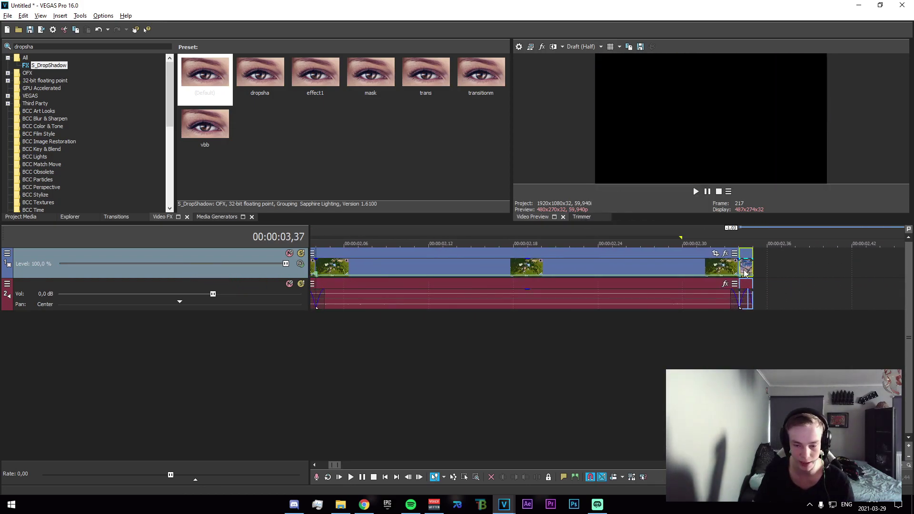
scroll(733, 271, "down", 5)
left_click_drag(459, 270, 533, 274)
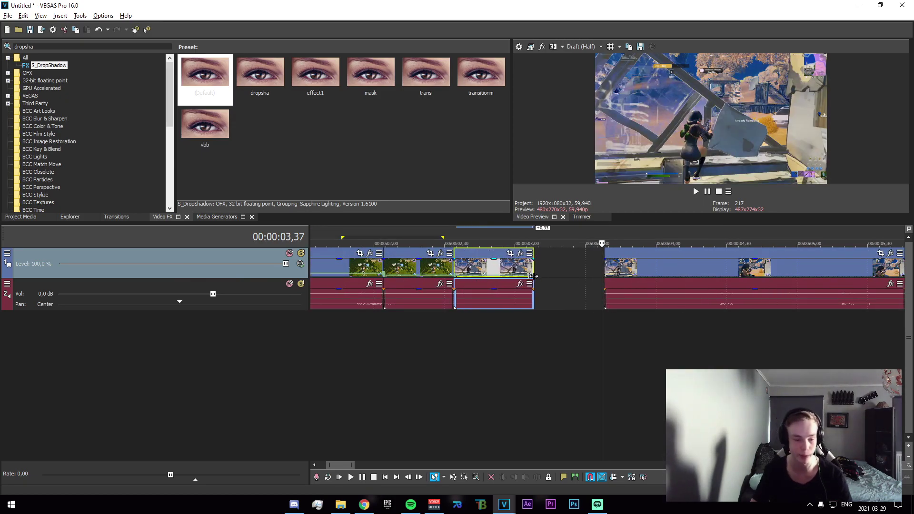
Split the second frozen segment at 00:00:03,04 and delete the leftover piece behind the split
left_click(450, 315)
left_click(454, 317)
scroll(504, 321, "up", 1)
mouse_move(704, 317)
left_mouse_down()
mouse_move(720, 318)
mouse_move(707, 318)
left_mouse_up()
left_click(708, 323)
key("s")
left_click(714, 282)
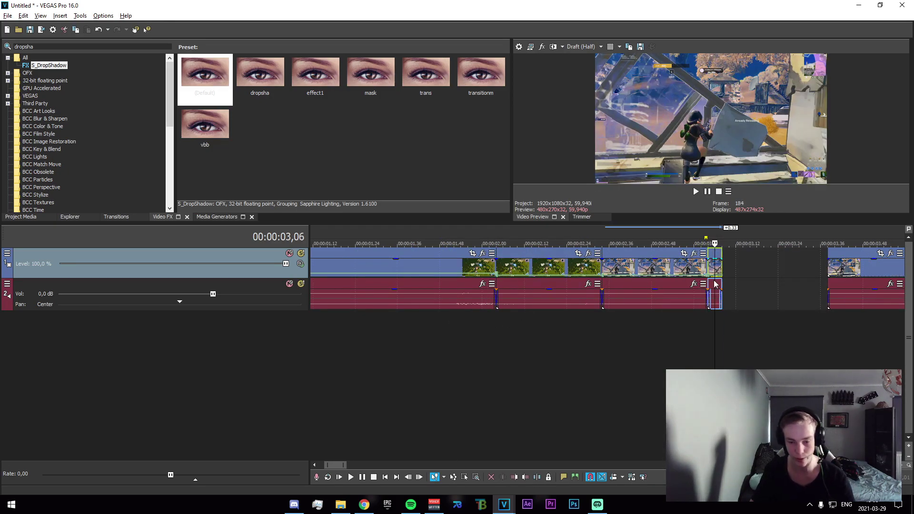
key("Delete")
Move the rest of the second clip against the second frozen segment and play back the frozen section
scroll(722, 305, "down", 2)
left_click_drag(681, 274, 624, 276)
left_click(466, 328)
key("space")
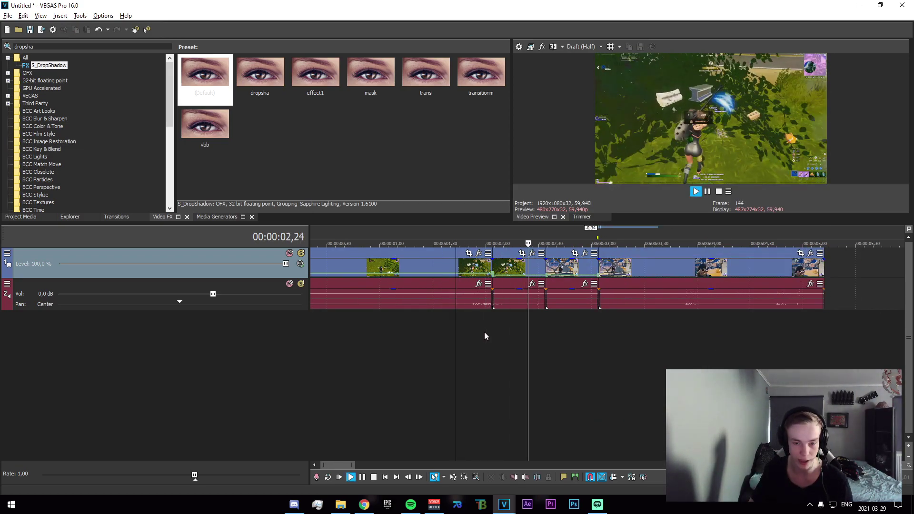
left_click_drag(517, 340, 599, 360)
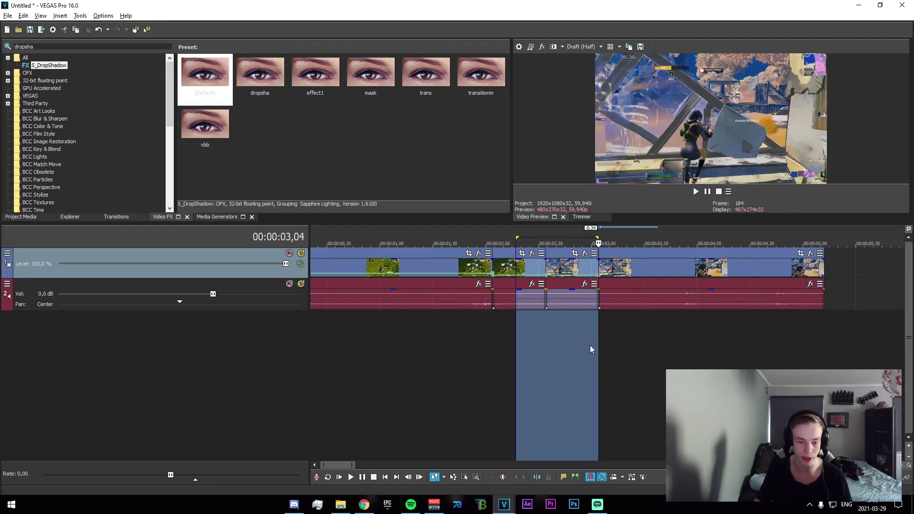
left_click(507, 353)
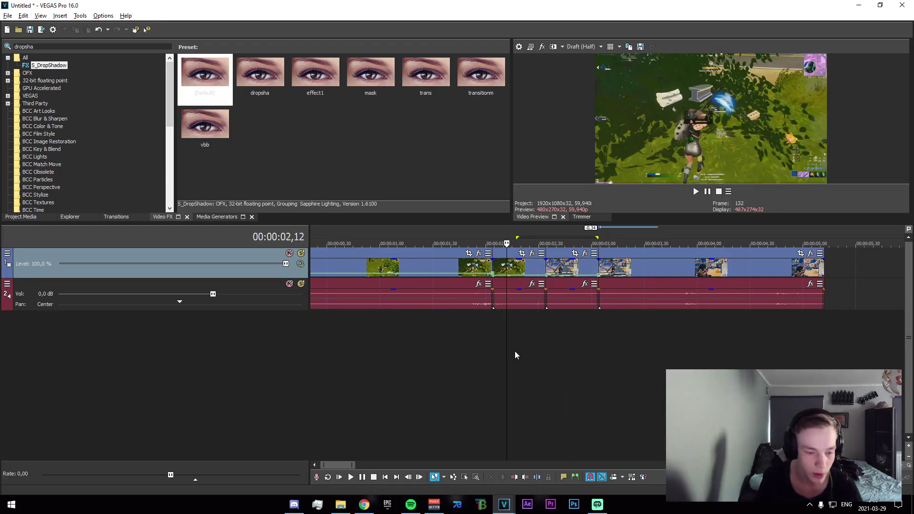
Add two empty video tracks above the gameplay track
right_click(538, 366)
left_click(498, 353)
key("ctrl+shift+q")
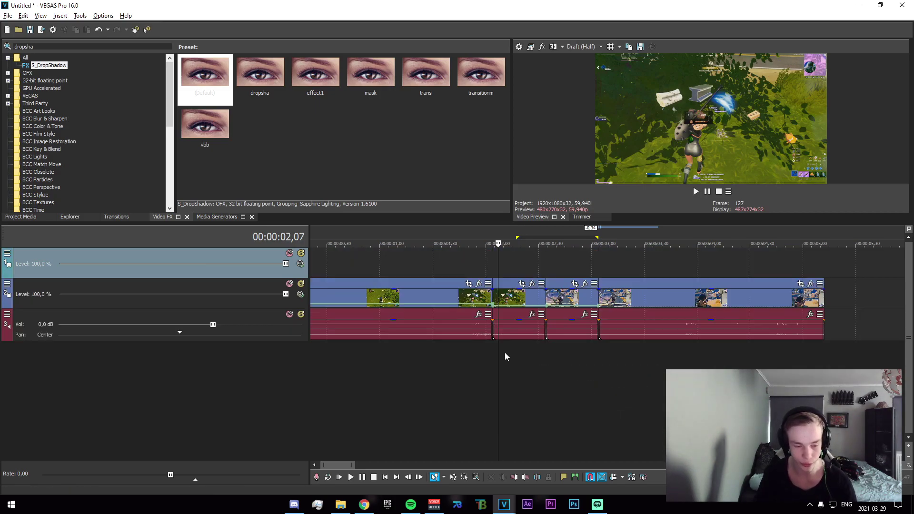
key("ctrl+shift+q")
scroll(607, 344, "up", 1)
scroll(607, 344, "down", 1)
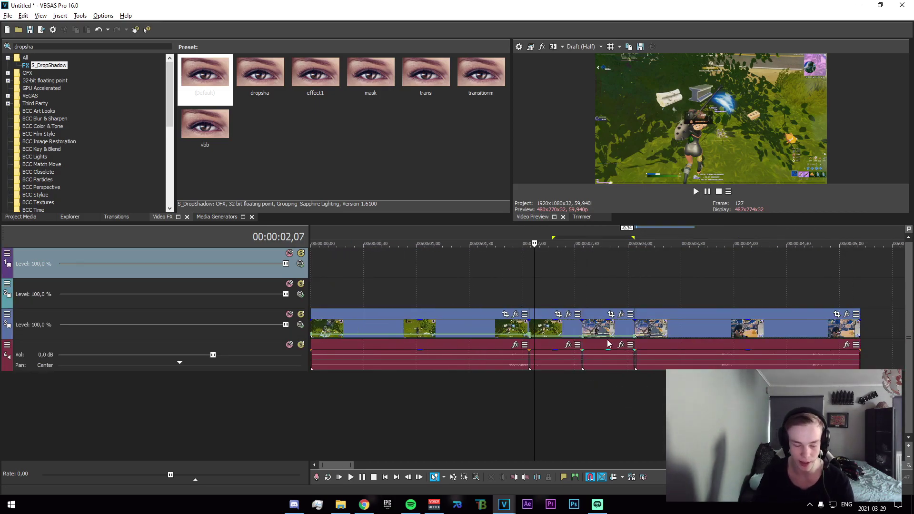
Duplicate the first frozen segment onto the empty track directly above it, aligned with the original
left_click(545, 328)
left_click(600, 334)
scroll(608, 355, "up", 1)
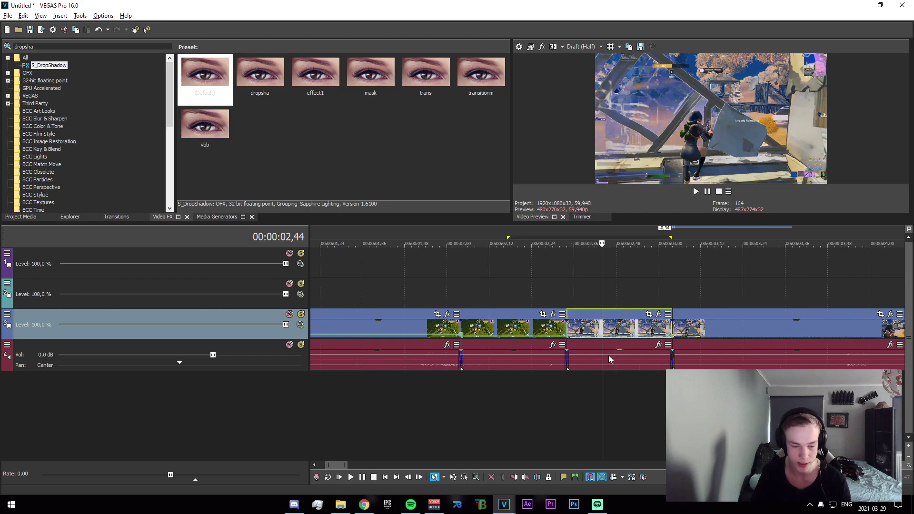
left_click(538, 333)
left_click_drag(467, 333, 466, 305)
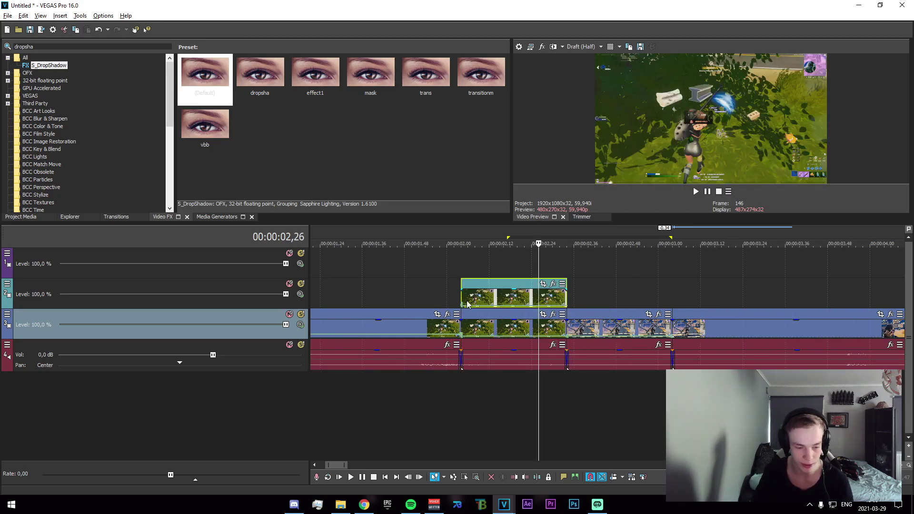
Duplicate the second frozen segment onto the topmost track, aligned with the original
left_click(616, 329)
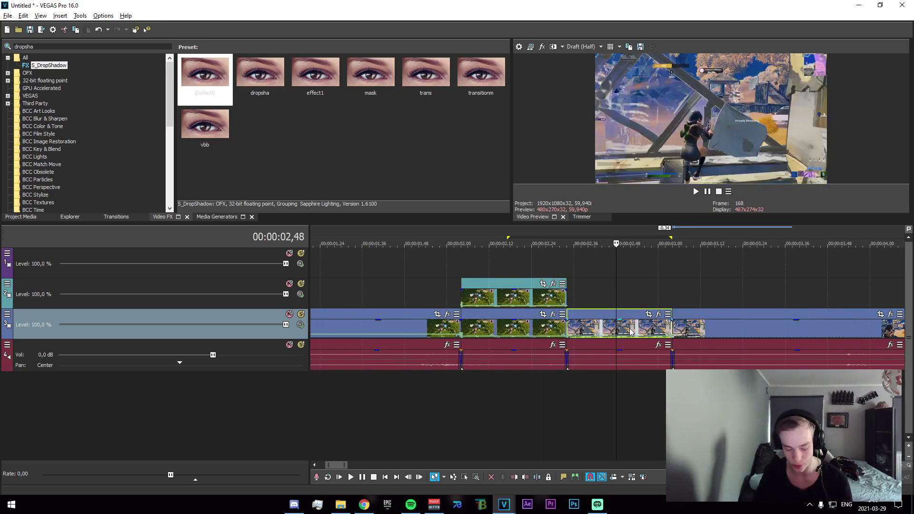
left_click_drag(631, 332, 628, 262)
left_click(566, 266)
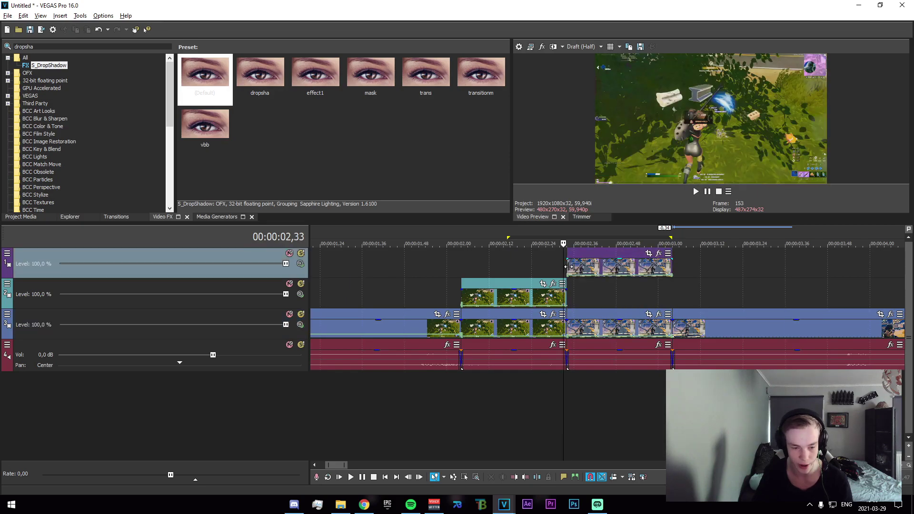
Open Event Pan/Crop for the first frozen segment's copy on track 2, enable its Mask and widen the window
left_click(462, 293)
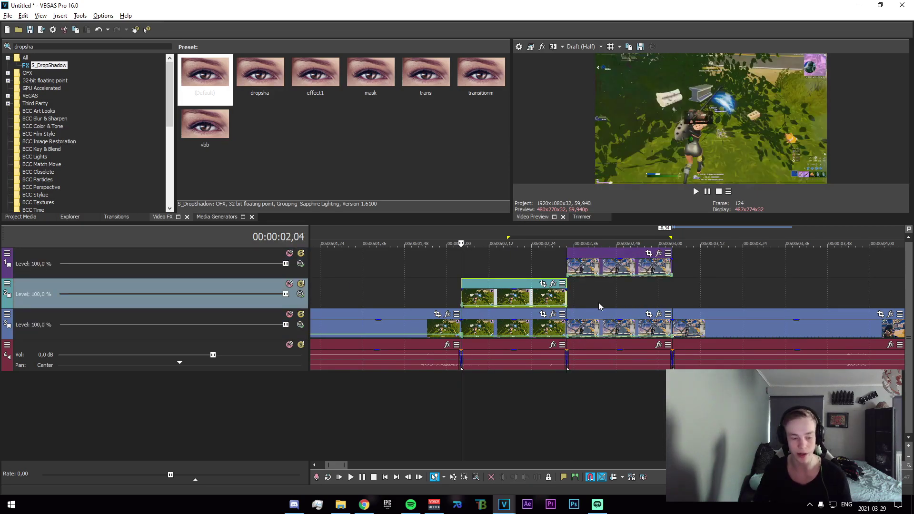
left_click(544, 284)
left_click_drag(231, 12, 503, 29)
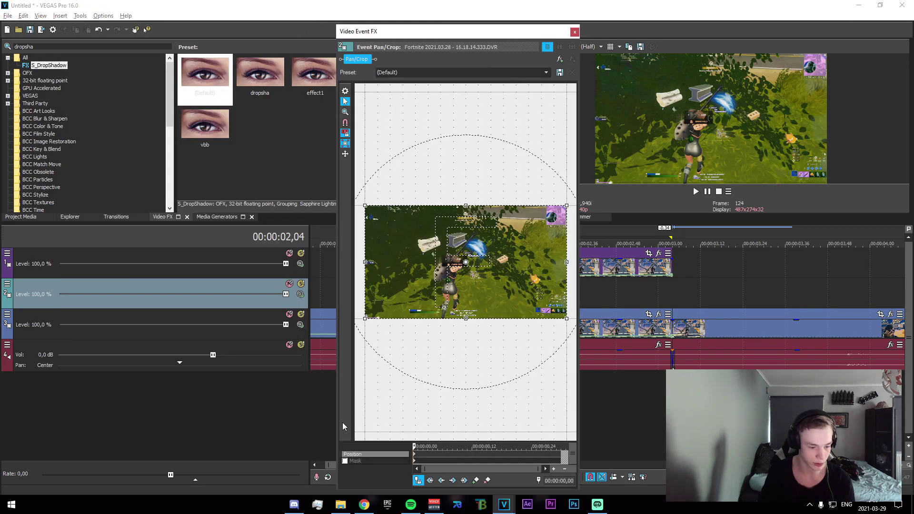
left_click(345, 462)
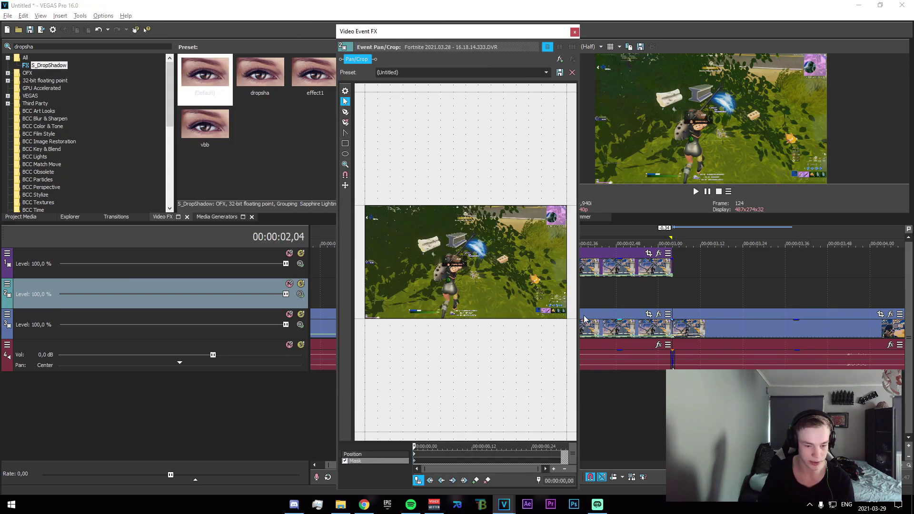
left_click_drag(584, 319, 749, 319)
Trace a closed mask around the player character and her raised pickaxe, and close the Pan/Crop window
scroll(554, 296, "up", 4)
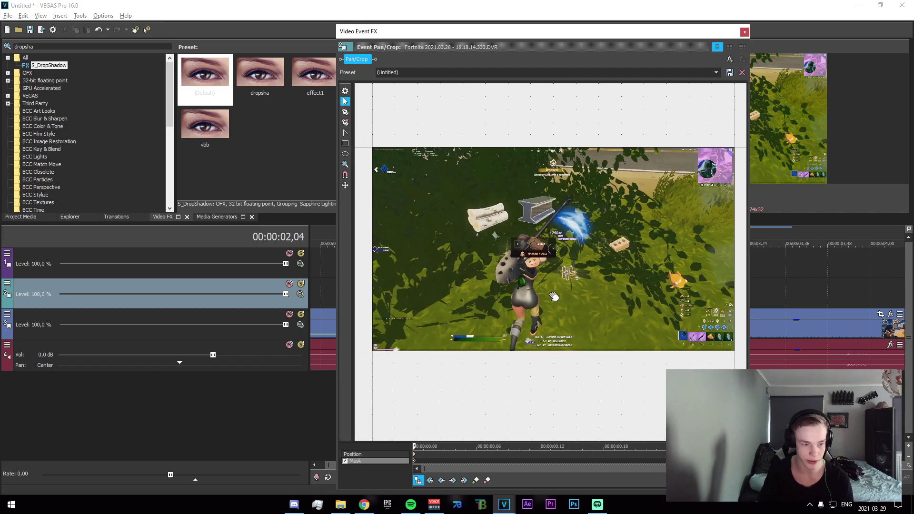
scroll(554, 296, "up", 3)
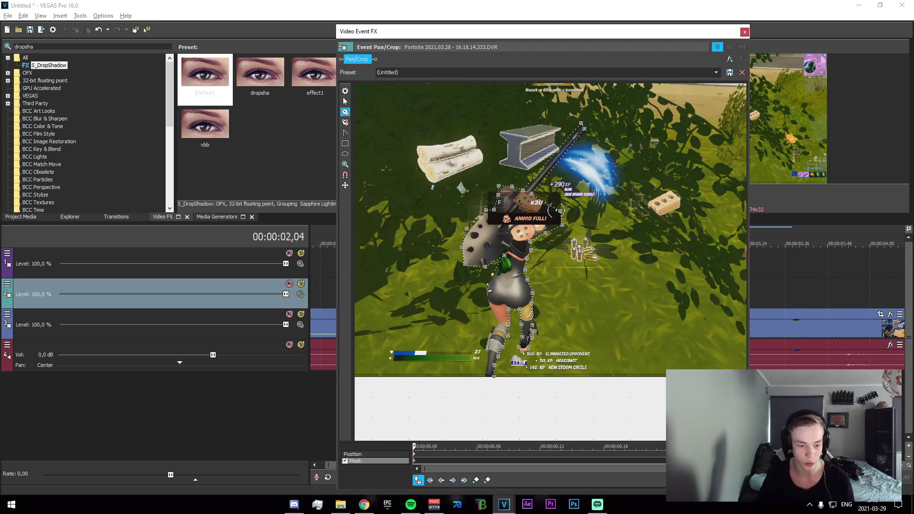
left_click(483, 383)
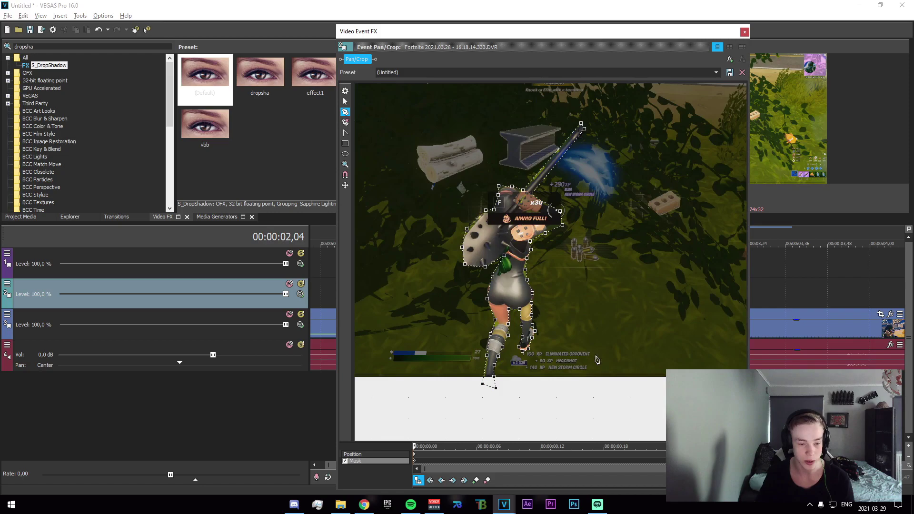
left_click(744, 32)
Copy the masked cutout on track 2 and paste its event attributes onto the first frozen segment on track 3
scroll(614, 315, "up", 2)
left_click(718, 284)
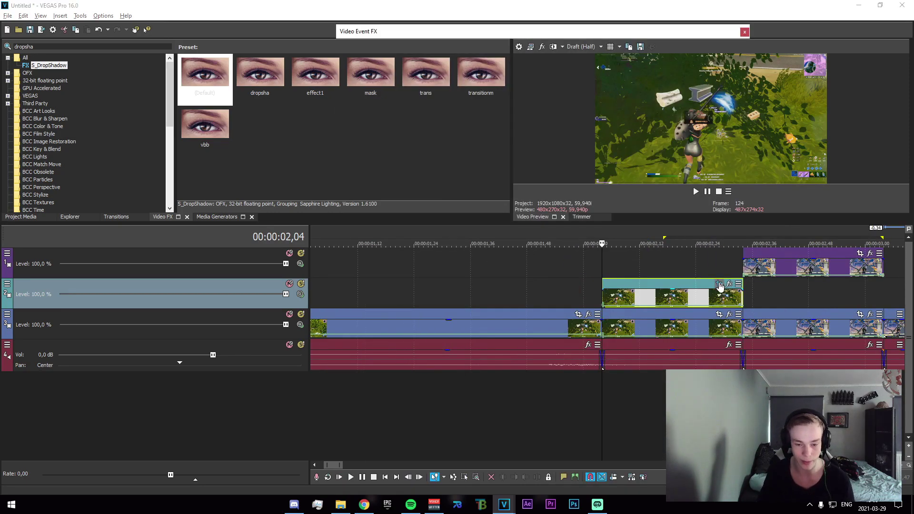
left_click(745, 32)
left_click(614, 301)
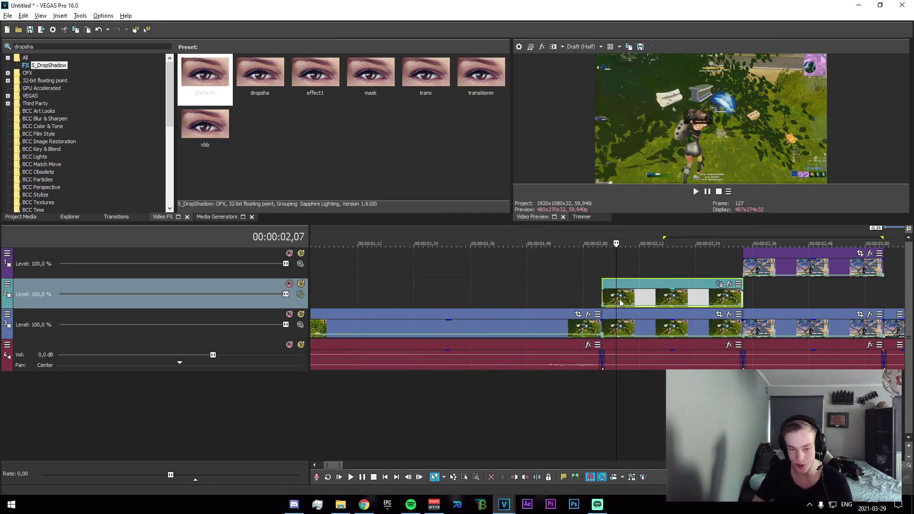
left_click(614, 334)
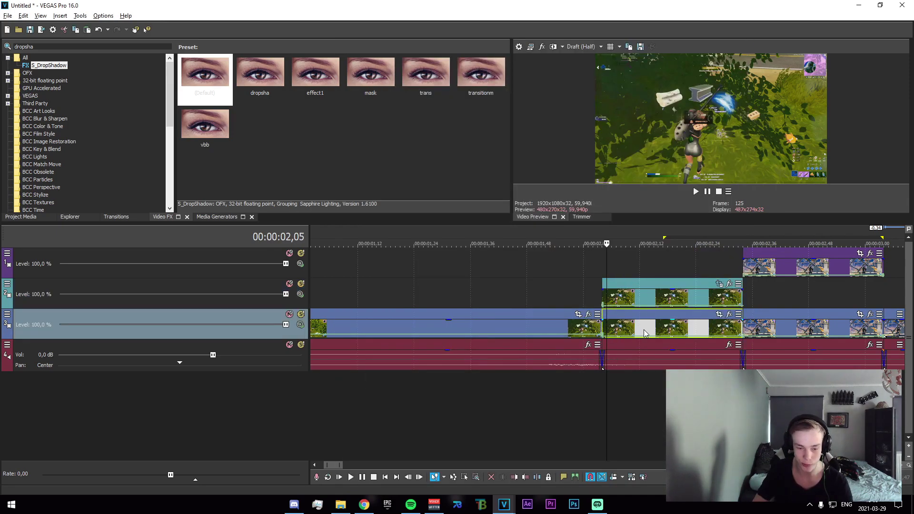
right_click(625, 333)
left_click(666, 224)
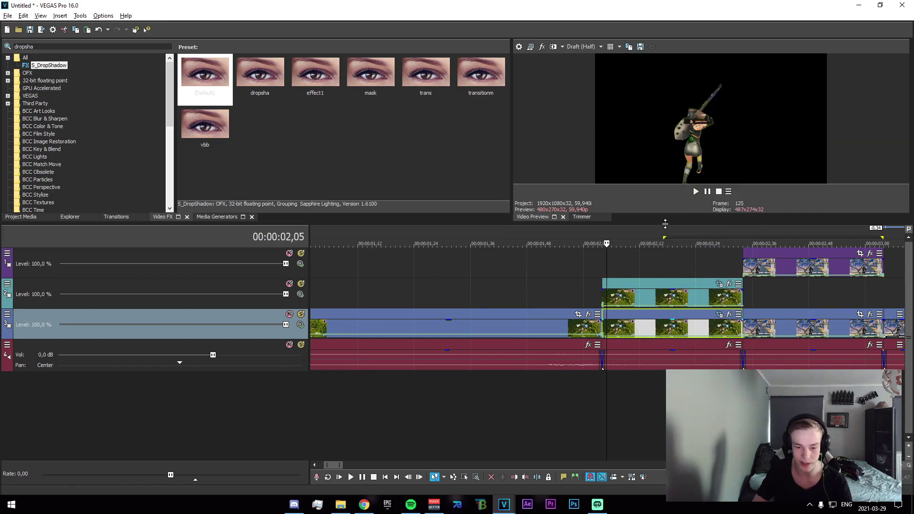
left_click(604, 327)
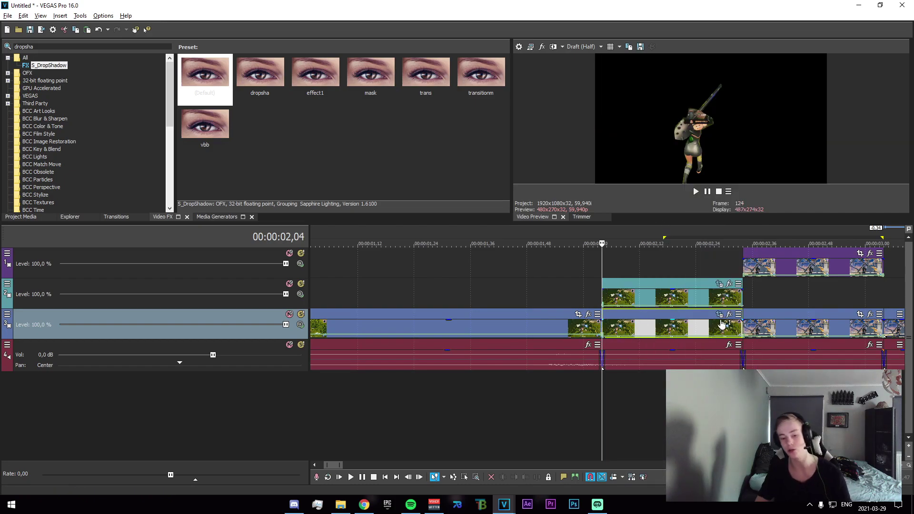
Open Event Pan/Crop for the first frozen segment on track 3, switch its mask to negative, and close the window
left_click(719, 315)
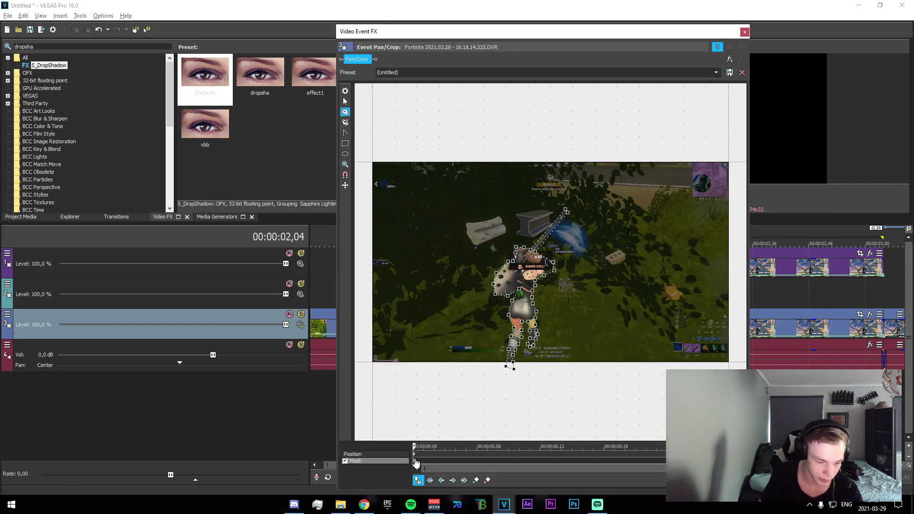
left_click(346, 102)
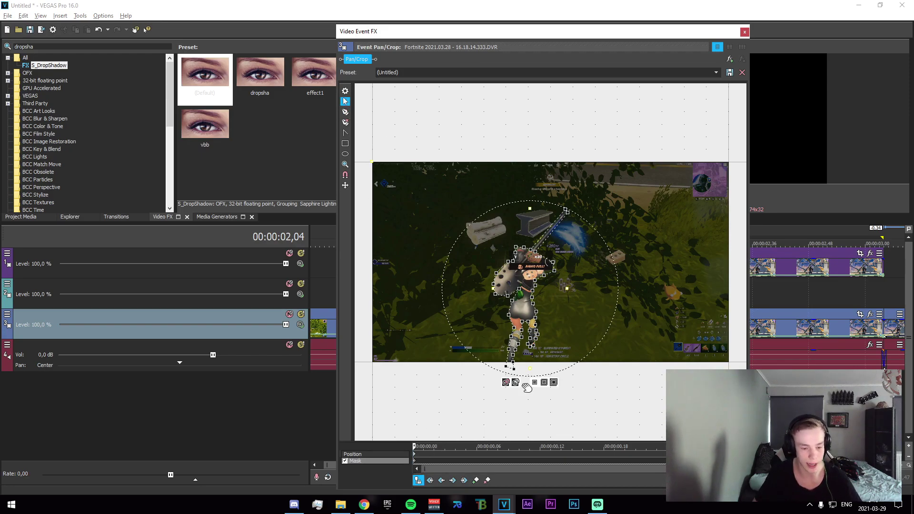
left_click(506, 383)
left_click(507, 383)
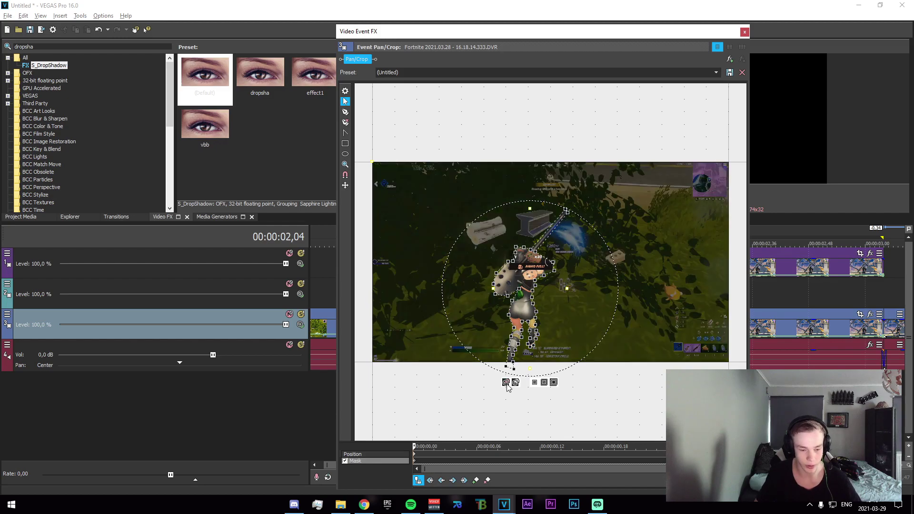
scroll(511, 353, "up", 4)
scroll(510, 353, "down", 2)
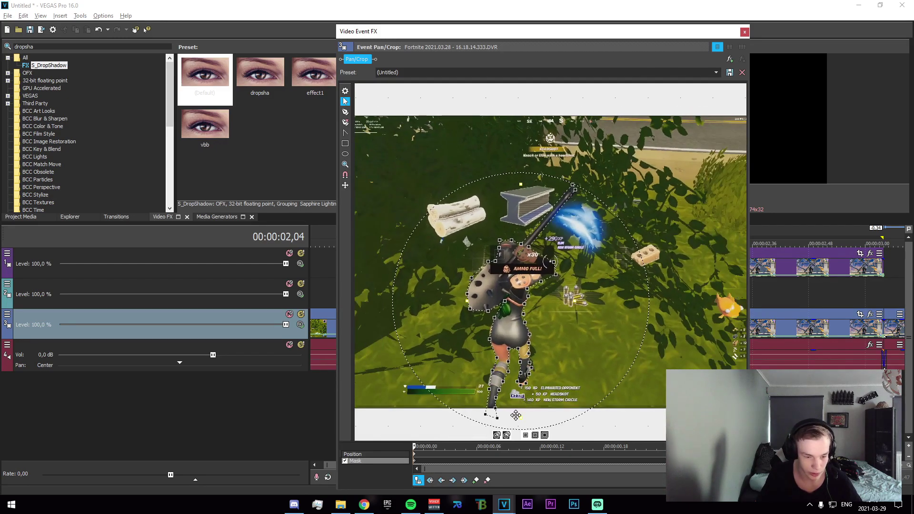
left_click(508, 436)
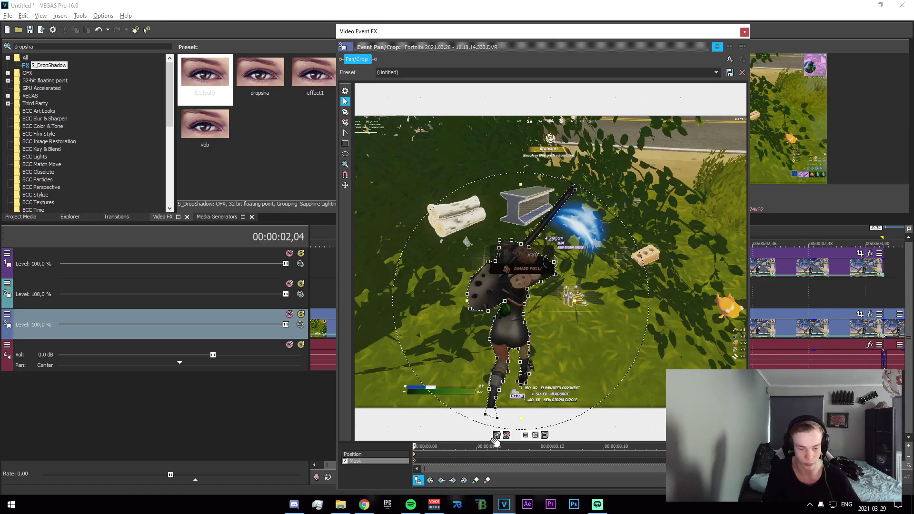
left_click(744, 32)
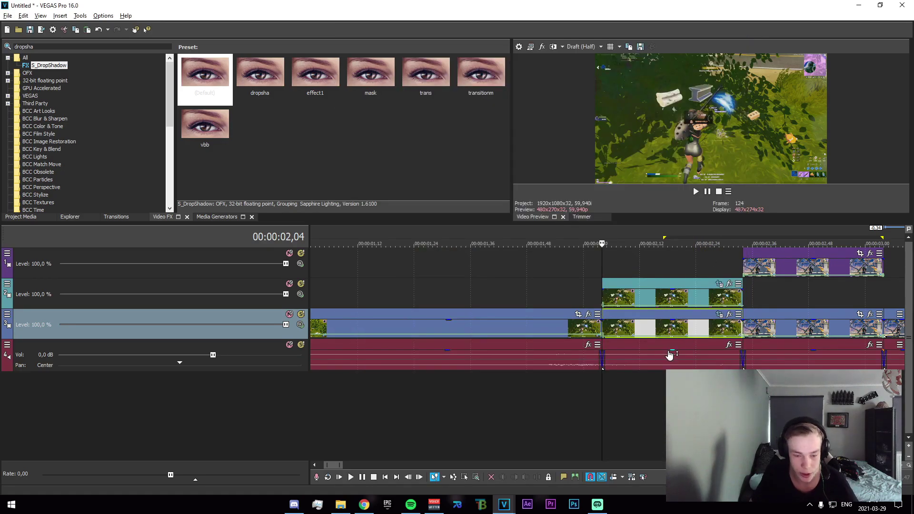
Mute and unmute tracks 2 and 3 in turn to check the cutout and its background separately
left_click(289, 283)
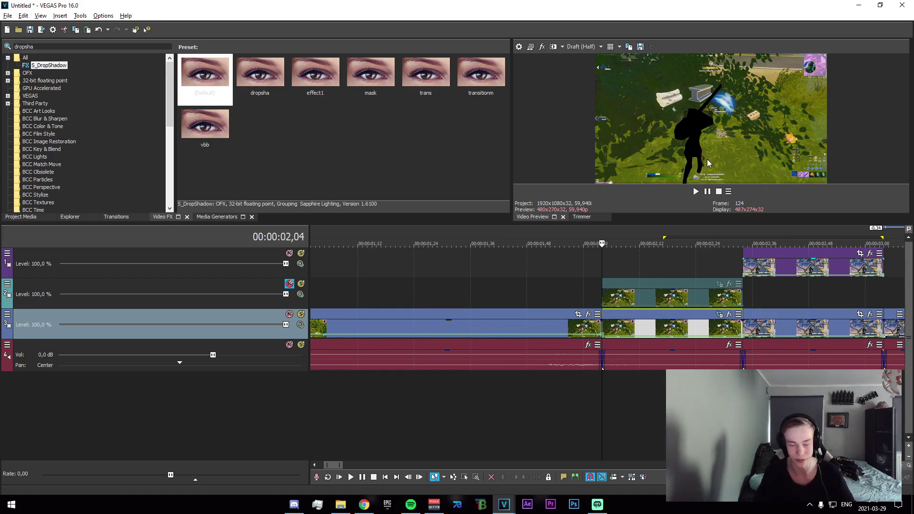
left_click(288, 284)
left_click(289, 314)
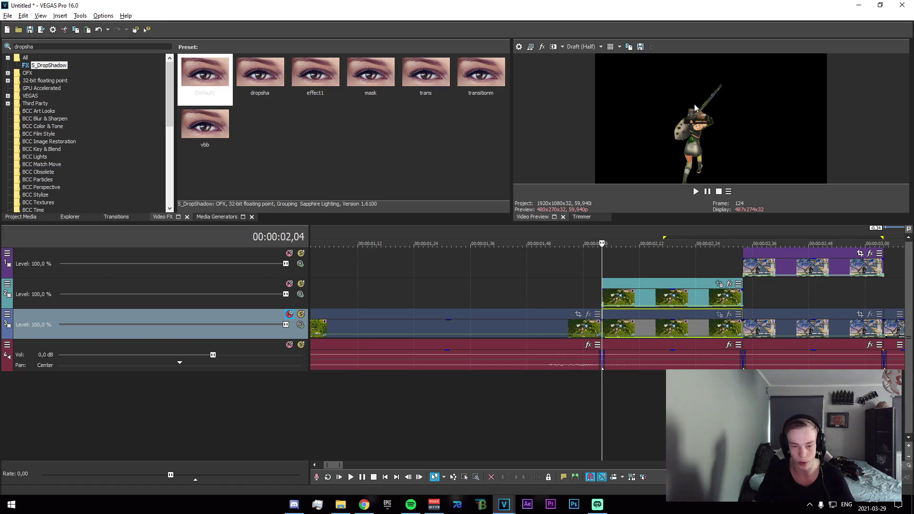
left_click(290, 314)
Open Event Pan/Crop for the second frozen segment's copy on track 1, enable its Mask and widen the window
scroll(551, 432, "down", 3)
scroll(551, 428, "down", 1)
left_click(582, 393)
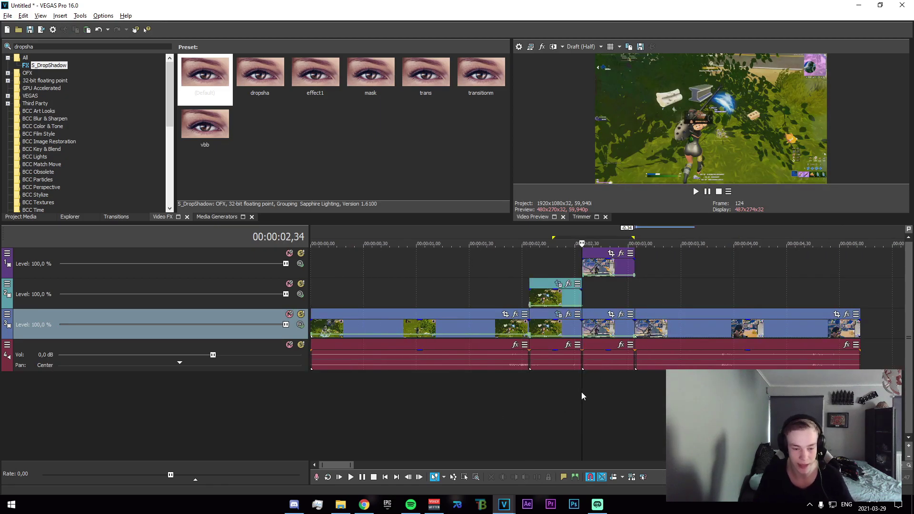
left_click(610, 253)
left_click(344, 461)
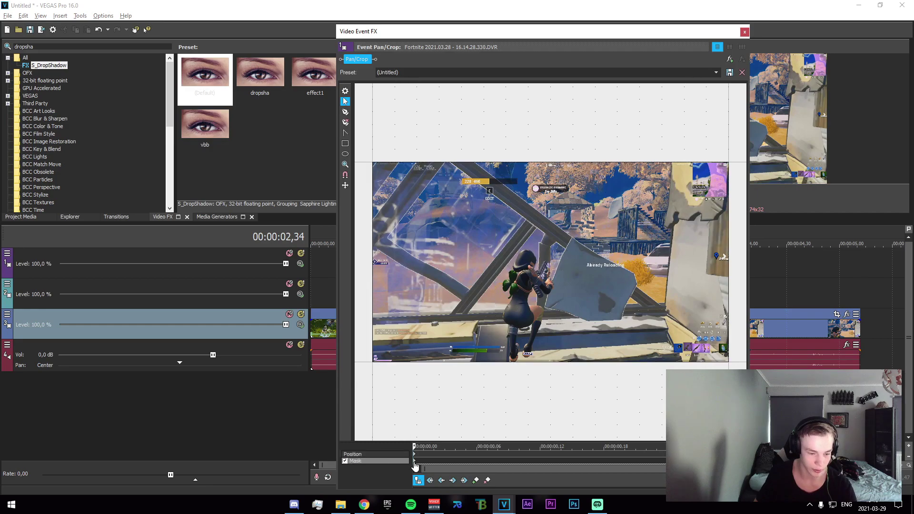
left_click_drag(750, 322, 825, 323)
scroll(505, 336, "up", 5)
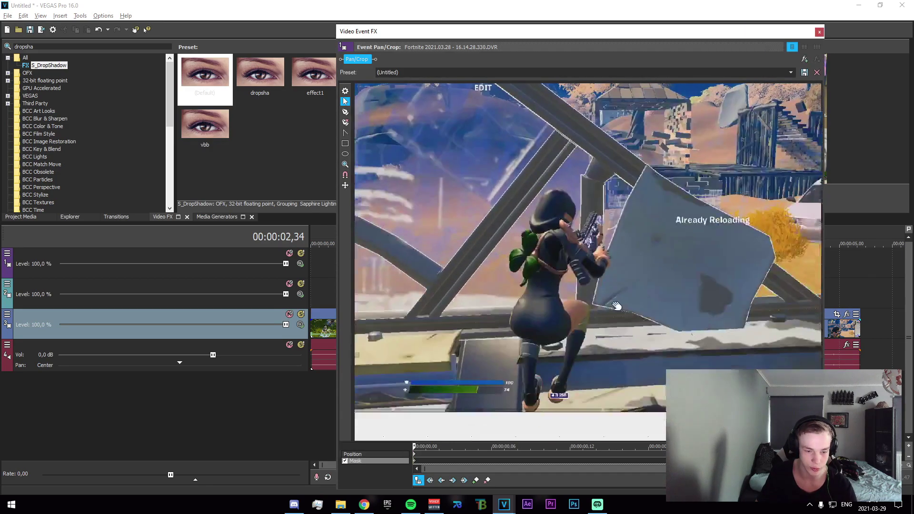
Trace a closed anchor-point mask around the crouching character and her weapon, and close the Pan/Crop window
left_click(345, 112)
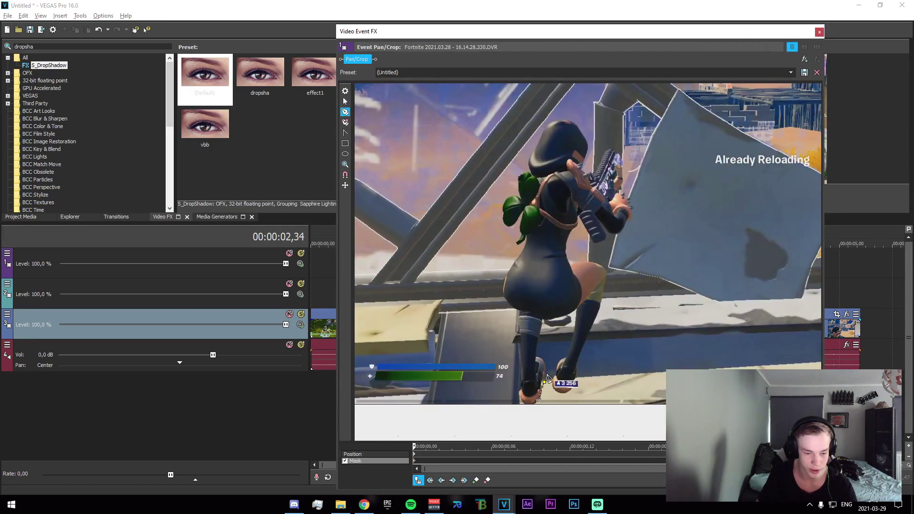
left_click(590, 364)
left_click(597, 326)
left_click(605, 294)
left_click(591, 233)
left_click(606, 245)
left_click(624, 243)
left_click(628, 231)
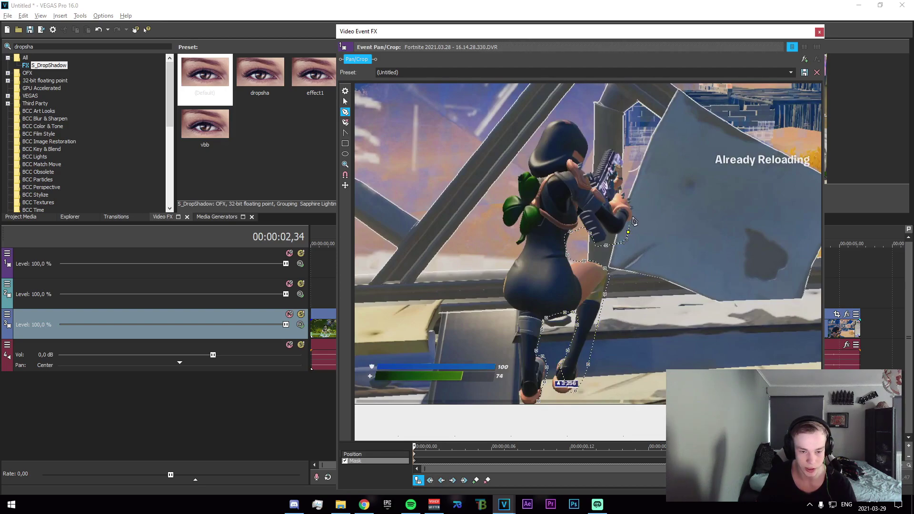
left_click(609, 142)
left_click(591, 137)
left_click(578, 121)
left_click(551, 116)
left_click(537, 138)
left_click(525, 161)
left_click(512, 177)
left_click(508, 198)
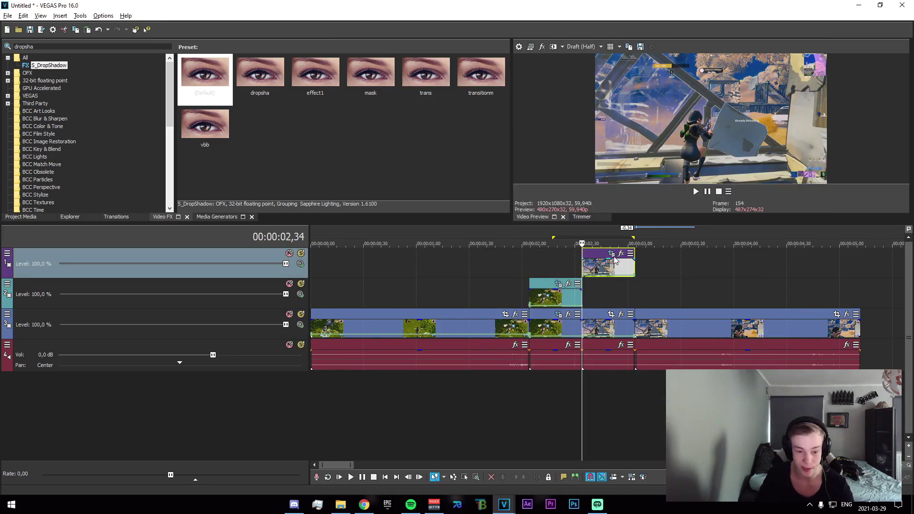
Paste the masked copy's event attributes onto the second frozen segment on track 3 and switch that segment's mask to negative
right_click(587, 328)
left_click(647, 227)
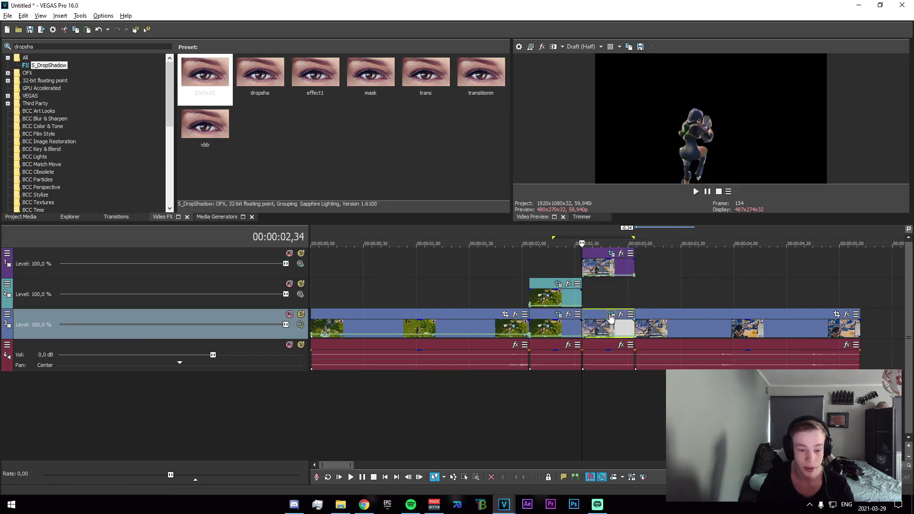
left_click(610, 315)
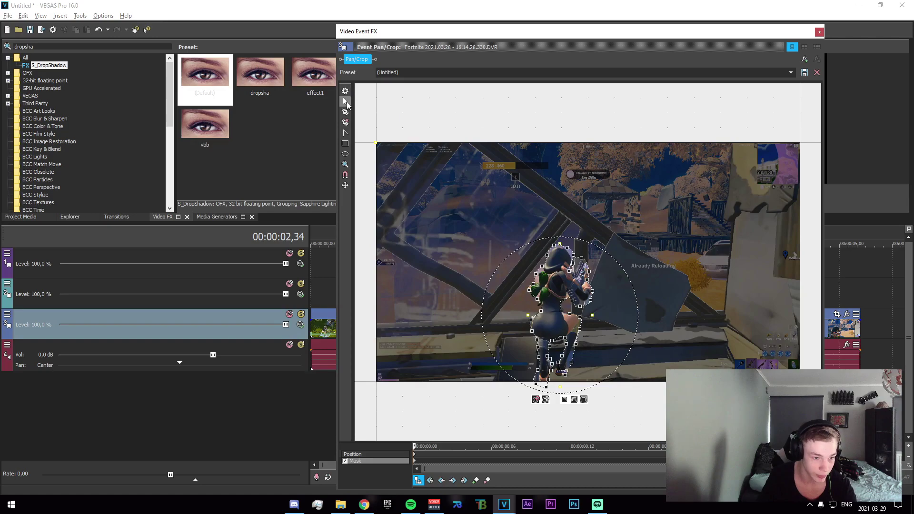
left_click(346, 101)
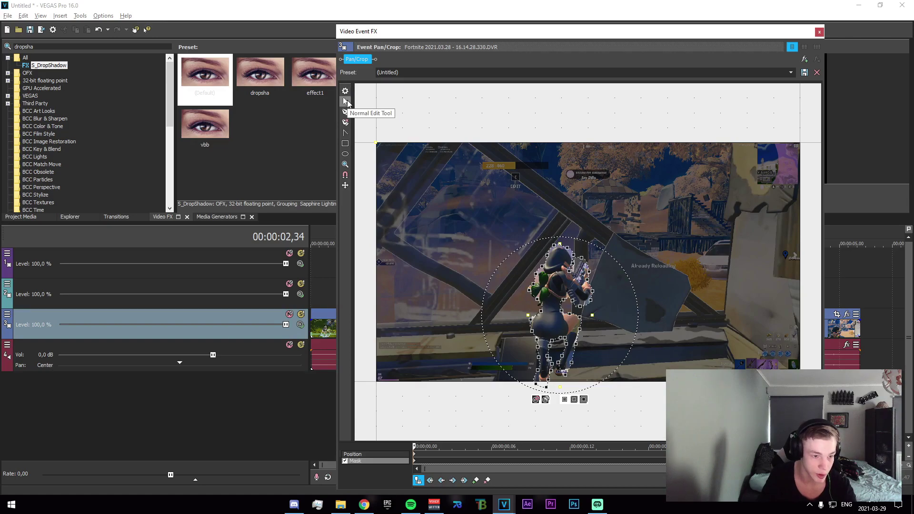
left_click(546, 400)
left_click(820, 32)
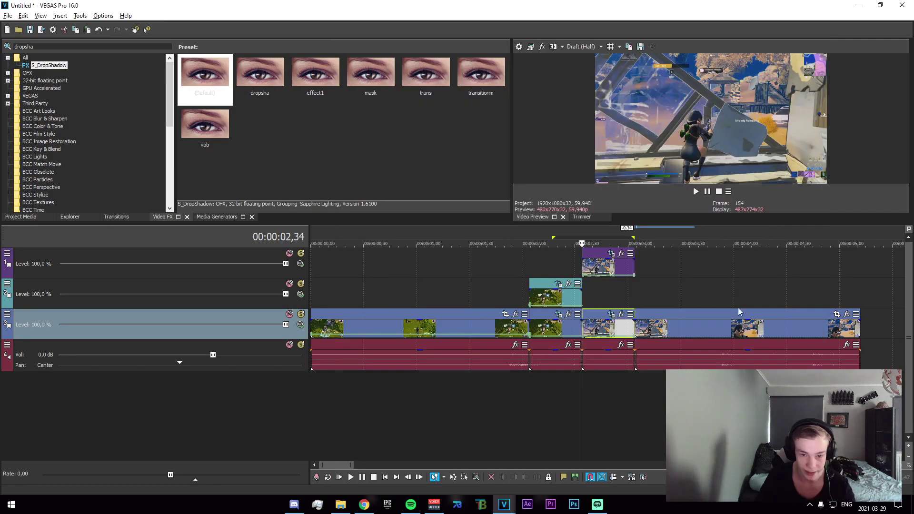
Mute and unmute track 1 to check the second cutout, and scrub through the first frozen segment
left_click_drag(547, 394, 600, 395)
left_click(600, 395)
left_click(289, 253)
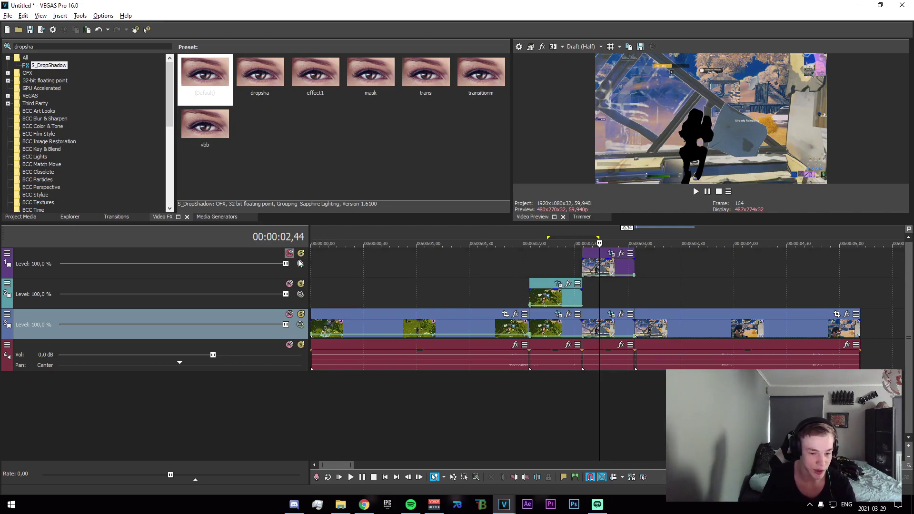
left_click_drag(515, 376, 570, 411)
left_click(563, 415)
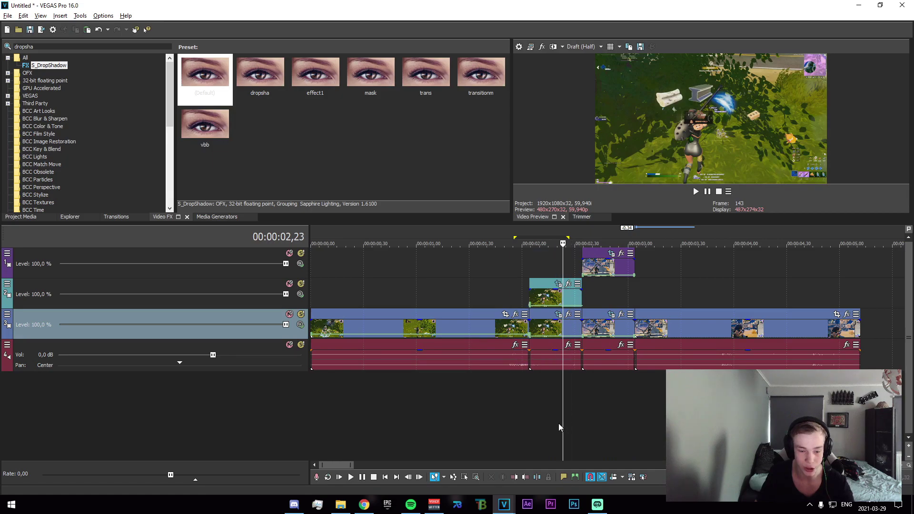
left_click(526, 419)
left_click(531, 416)
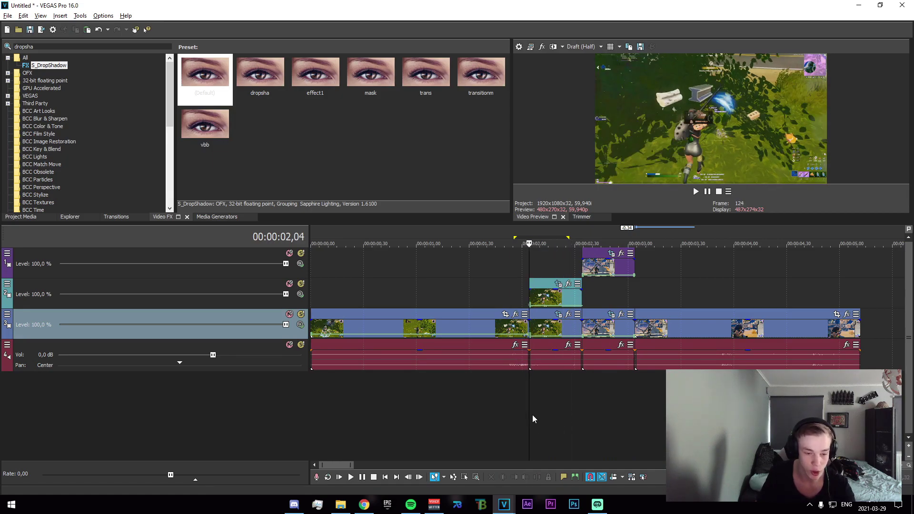
left_click(552, 415)
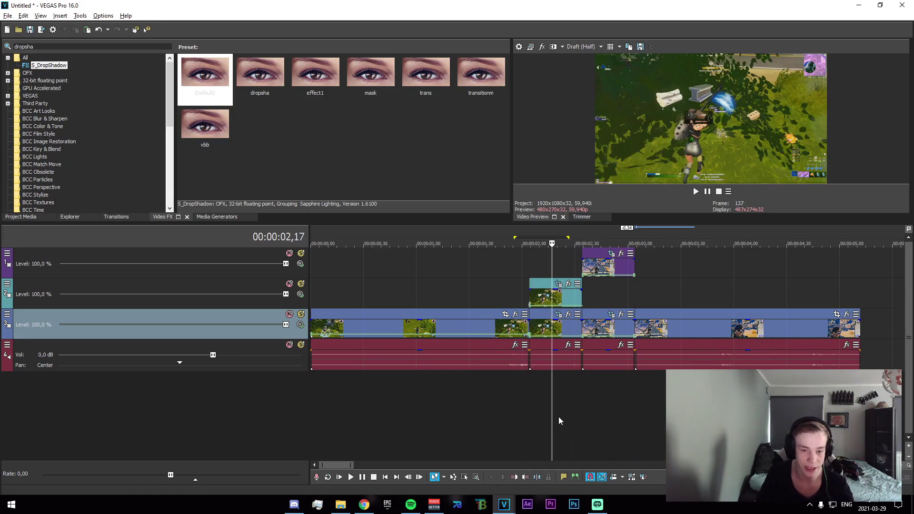
left_click(565, 419)
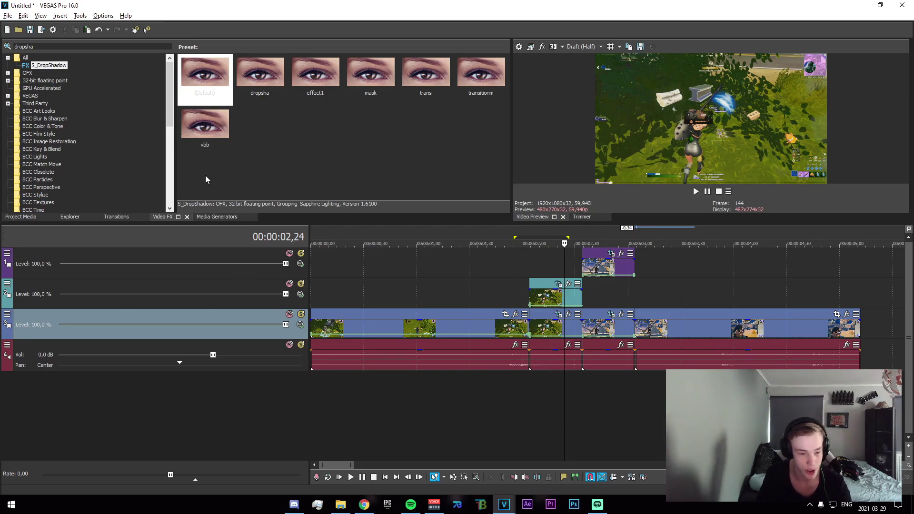
Apply the S_DropShadow preset "mask" to track 2 as a track effect and close its settings window
left_click(30, 47)
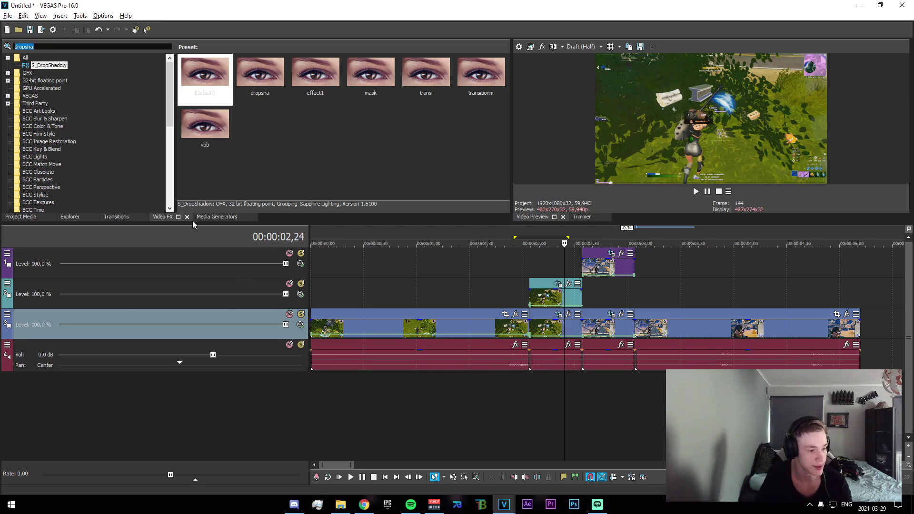
left_click(203, 68)
left_click(51, 68)
left_click(361, 93)
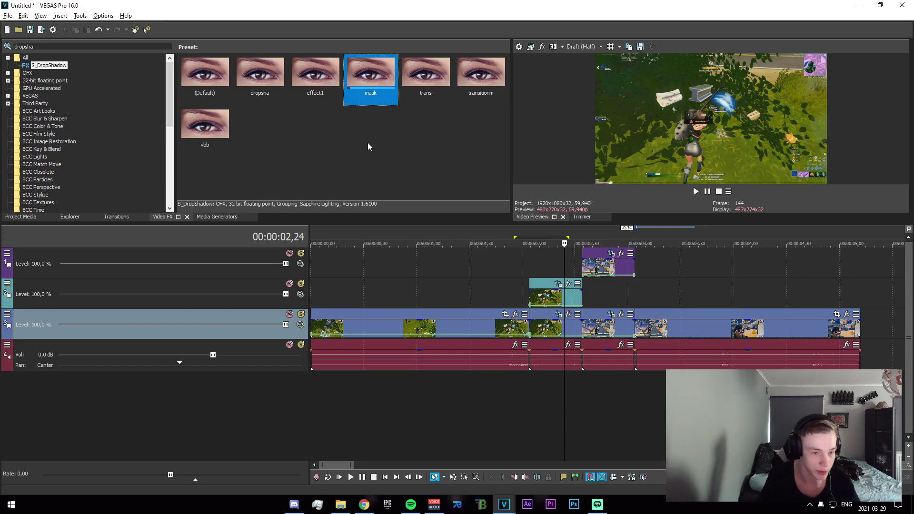
left_click_drag(372, 93, 248, 289)
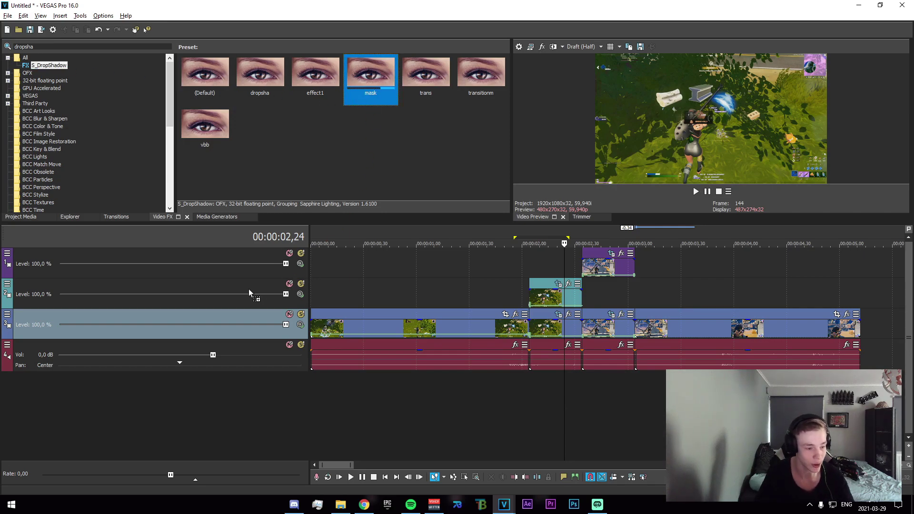
left_click_drag(559, 31, 305, 43)
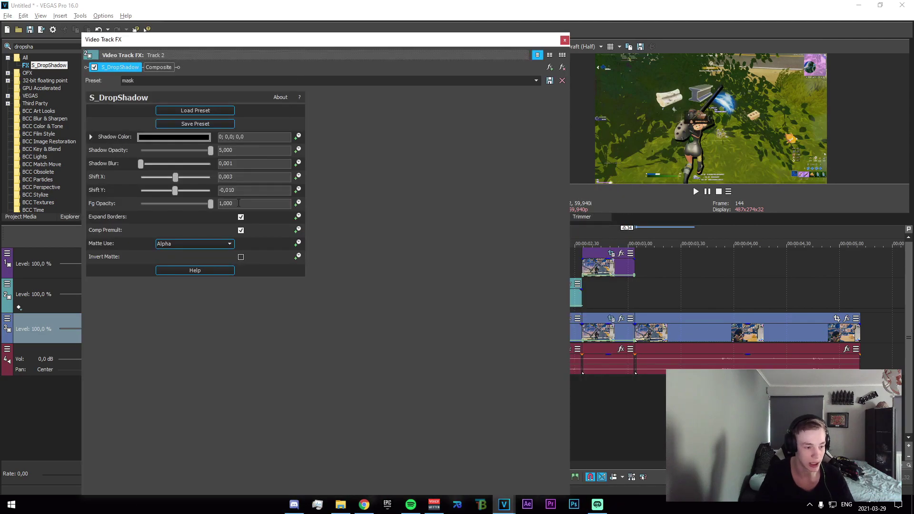
left_click(564, 39)
Apply the same S_DropShadow "mask" preset to track 1, and place the cursor at the start of the first frozen segment
left_click_drag(371, 94, 375, 96)
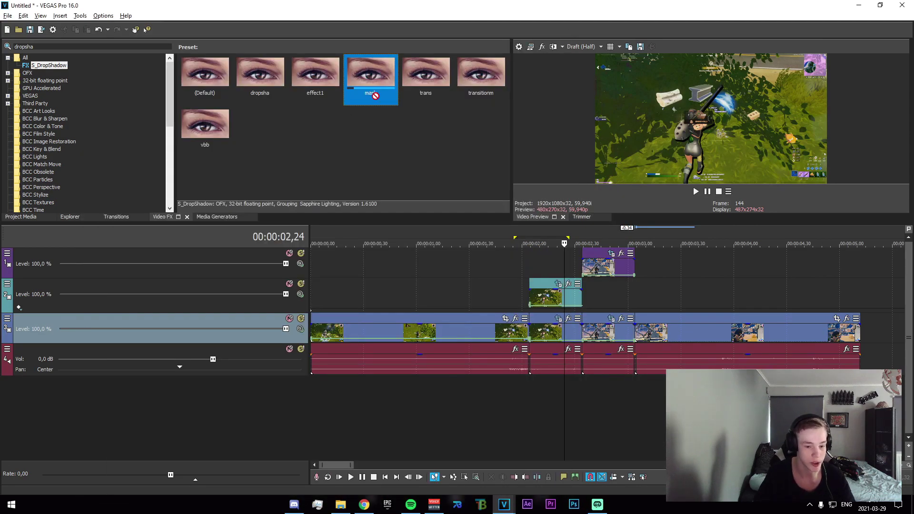
left_click_drag(333, 292, 225, 260)
left_click(564, 40)
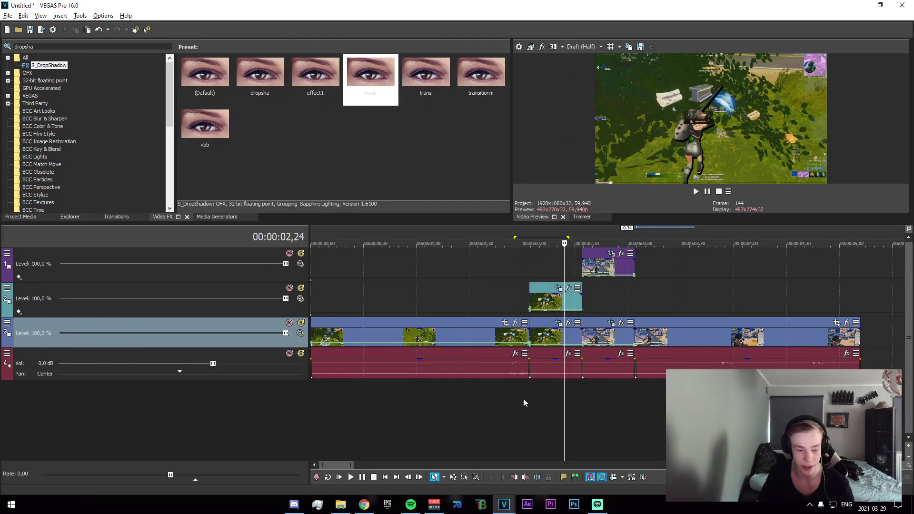
left_click(527, 421)
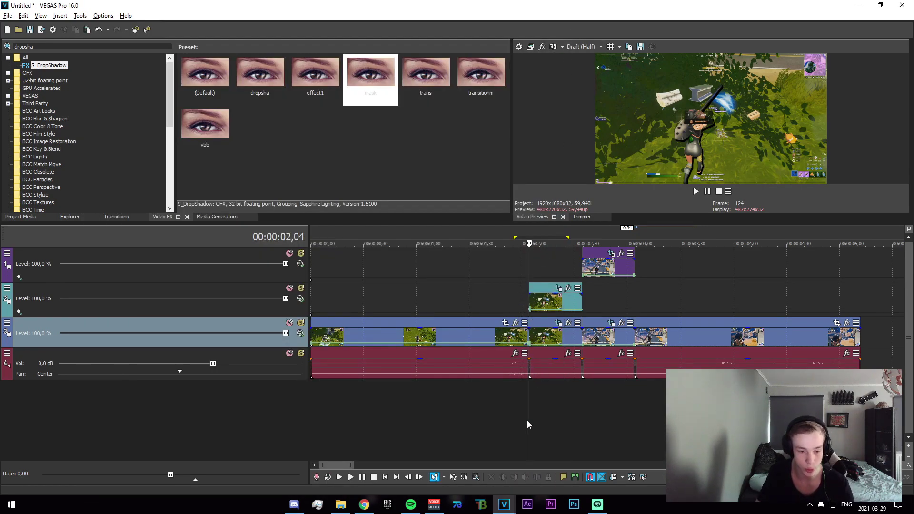
Insert two video tracks between the cutout tracks and the main clip, then move the first frozen segment to track 4 and the second to track 3
key("ctrl+shift+q")
key("ctrl+shift+q")
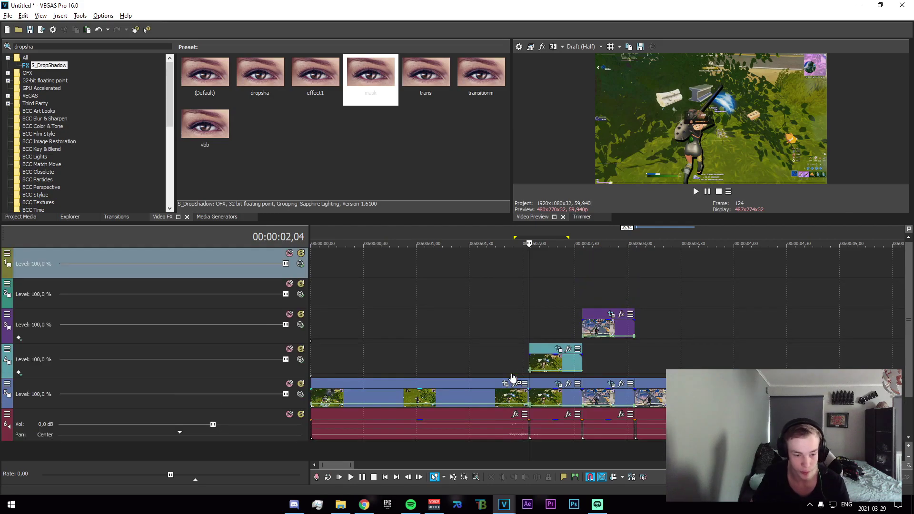
left_click_drag(296, 339, 294, 329)
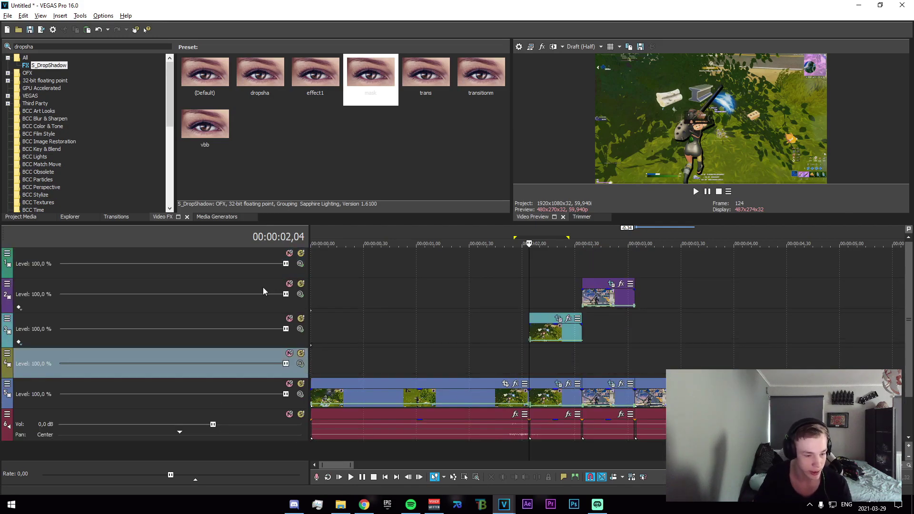
left_click_drag(263, 288, 271, 347)
left_click_drag(560, 397, 553, 369)
left_click_drag(610, 399, 606, 334)
left_click_drag(489, 332, 605, 323)
left_click_drag(529, 334, 552, 336)
left_click(527, 336)
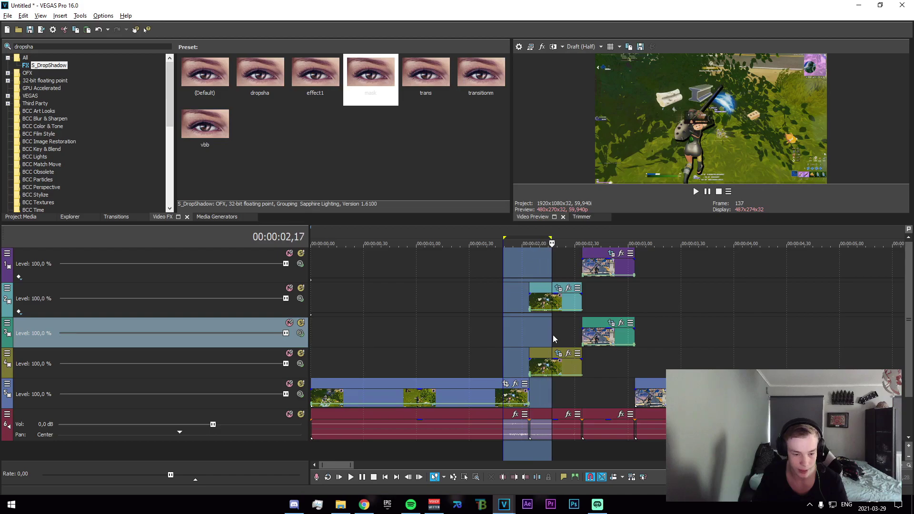
left_click(552, 336)
Apply the S_DropShadow "mask" preset as a track effect to tracks 4 and 3
left_click_drag(369, 104, 375, 96)
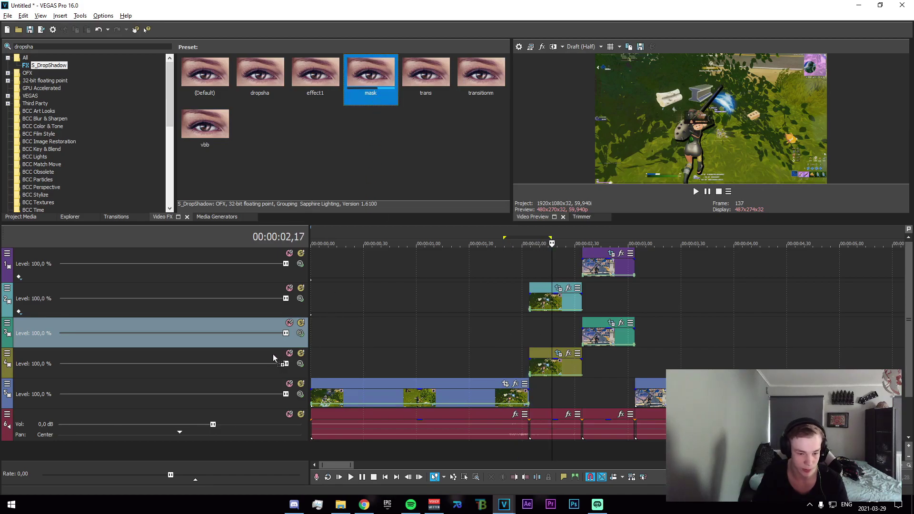
left_click_drag(270, 355, 267, 359)
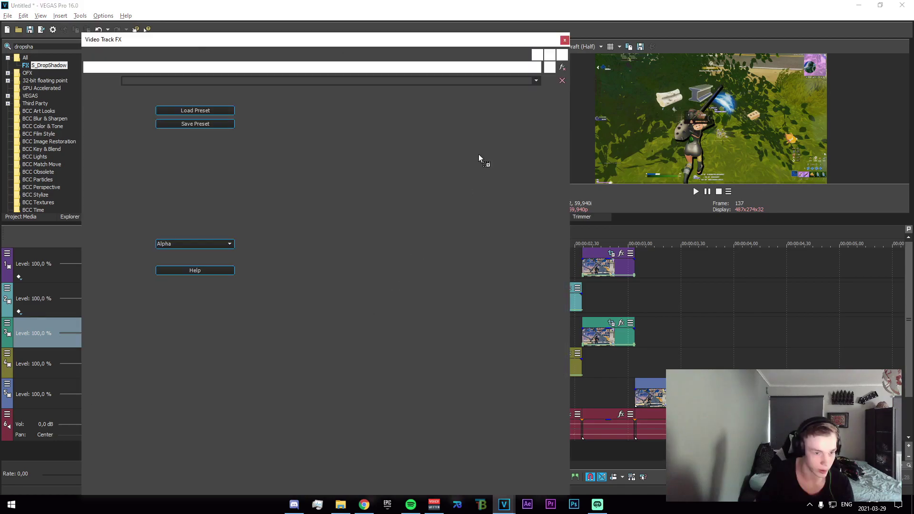
left_click(565, 40)
left_click_drag(370, 76, 341, 238)
left_click_drag(262, 324, 263, 324)
Place the cursor at 00:00:02,04, open Track Motion for track 4 and set its compositing mode to 3D Source Alpha
left_click(533, 333)
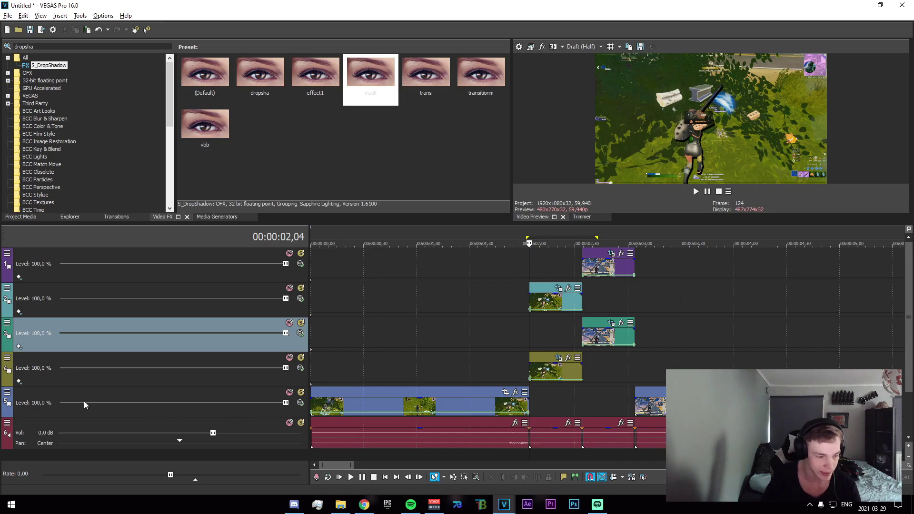
left_click(534, 374)
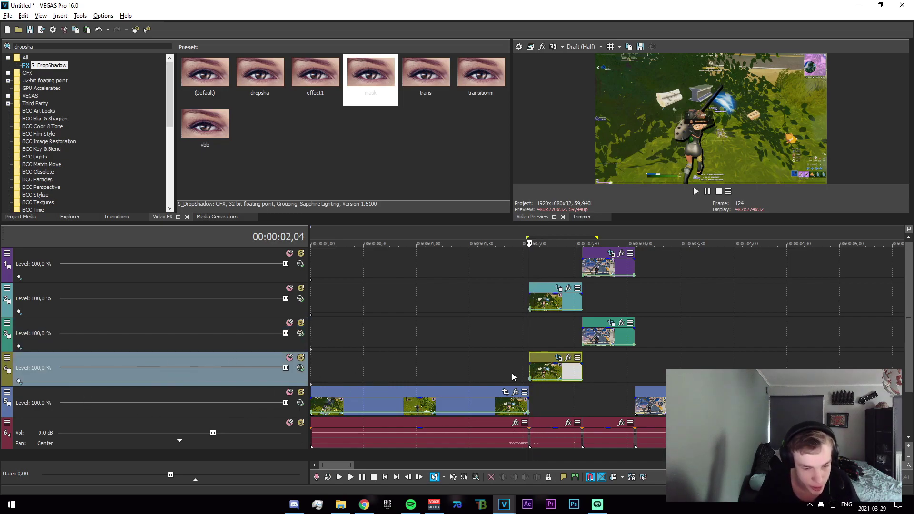
mouse_move(540, 320)
left_mouse_down()
mouse_move(566, 335)
mouse_move(539, 337)
left_mouse_up()
left_click(532, 339)
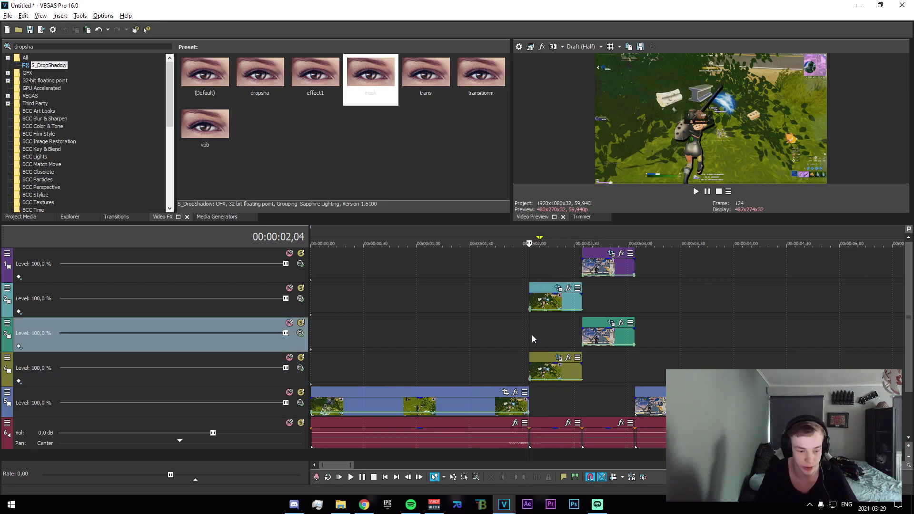
right_click(28, 379)
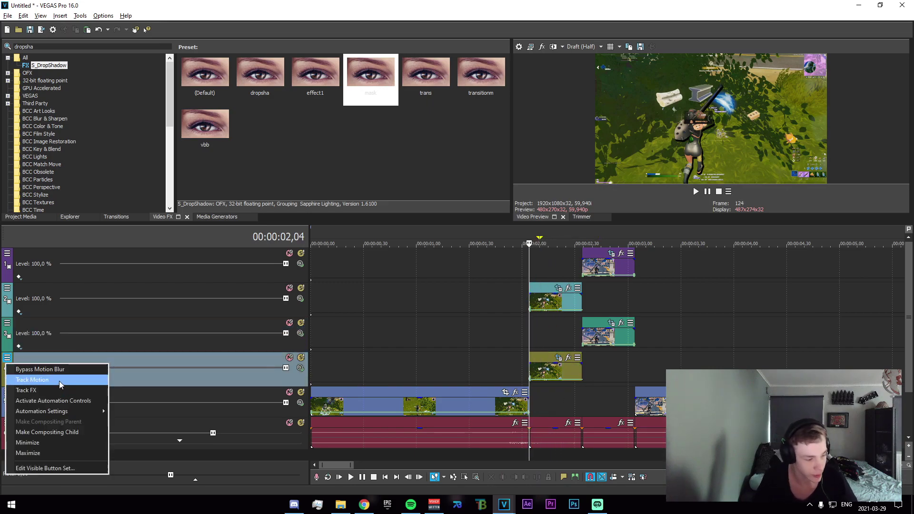
left_click(28, 381)
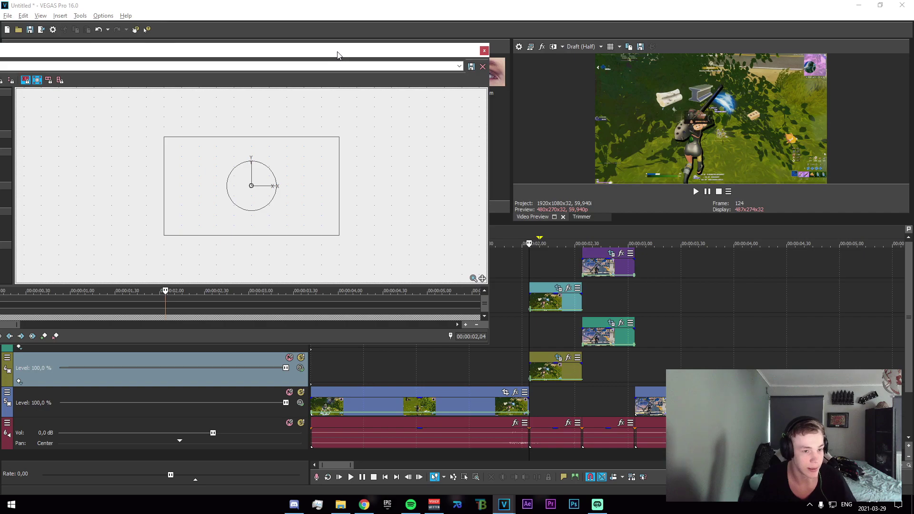
left_click_drag(329, 53, 578, 46)
left_click(179, 71)
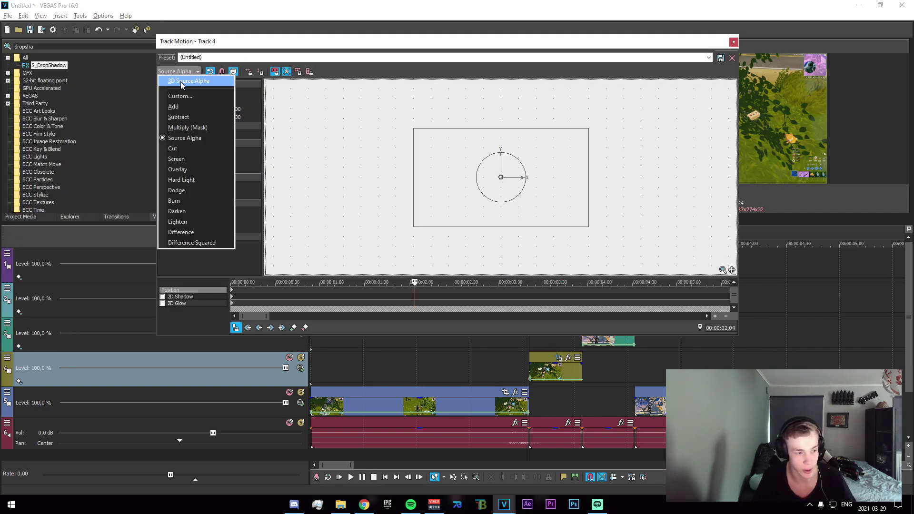
left_click(181, 82)
left_click_drag(404, 42, 162, 31)
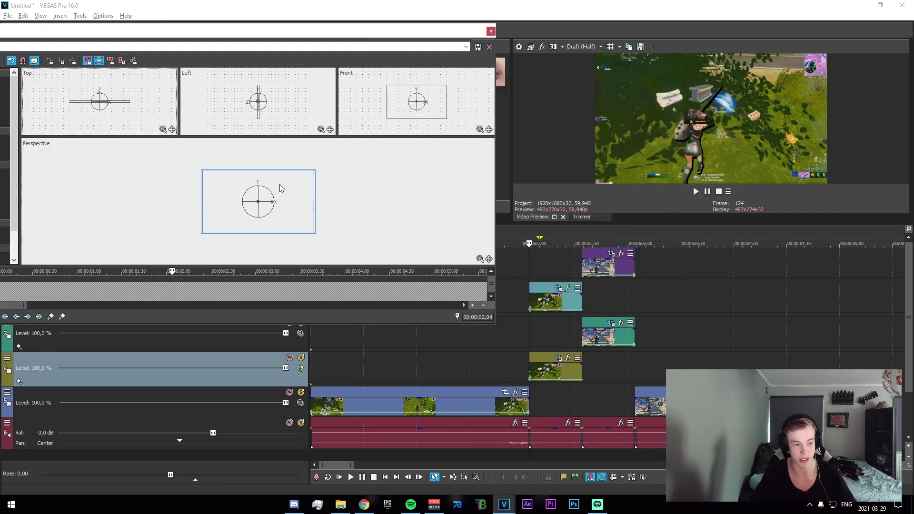
Keyframe track 4's motion at 00:00:02,04 and shrink its frame to about 1505 by 847 at 00:00:02,16
mouse_move(259, 185)
left_mouse_down()
mouse_move(262, 212)
mouse_move(264, 202)
left_mouse_up()
key("ctrl+z")
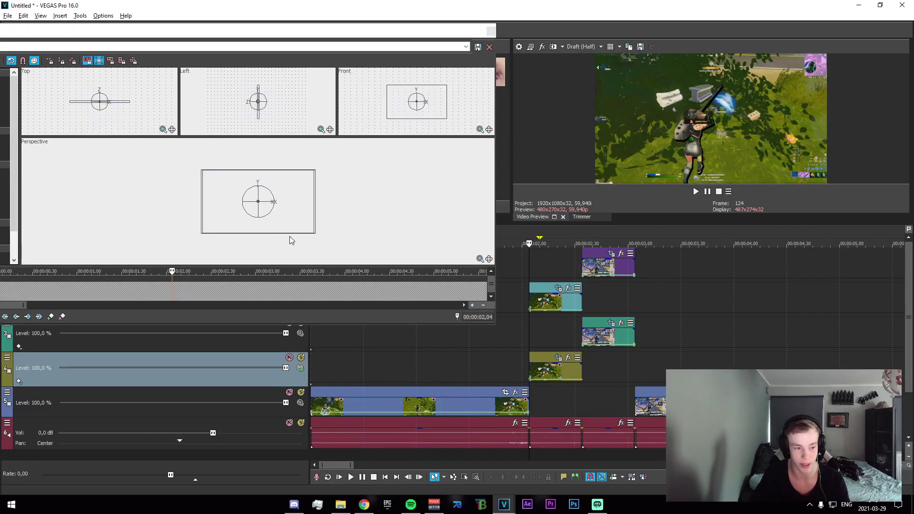
left_click_drag(321, 31, 352, 22)
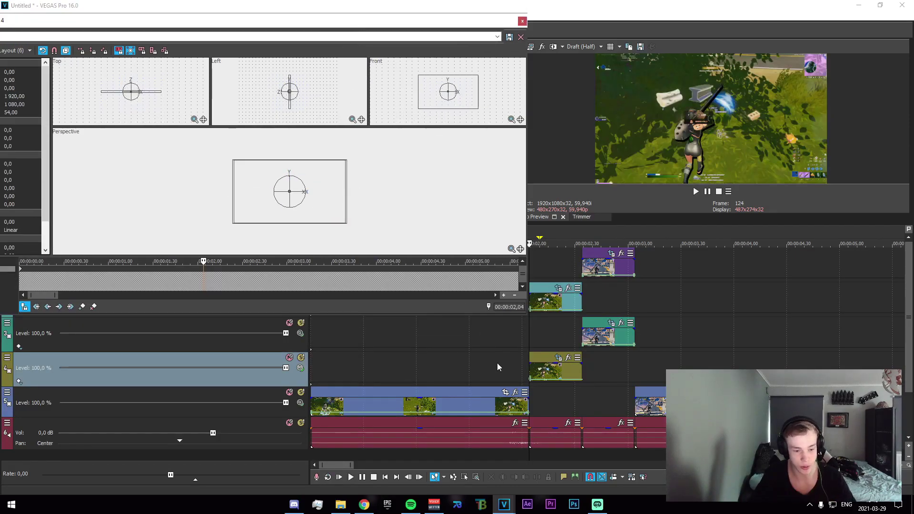
left_click(530, 368)
scroll(262, 278, "up", 3)
left_click(84, 308)
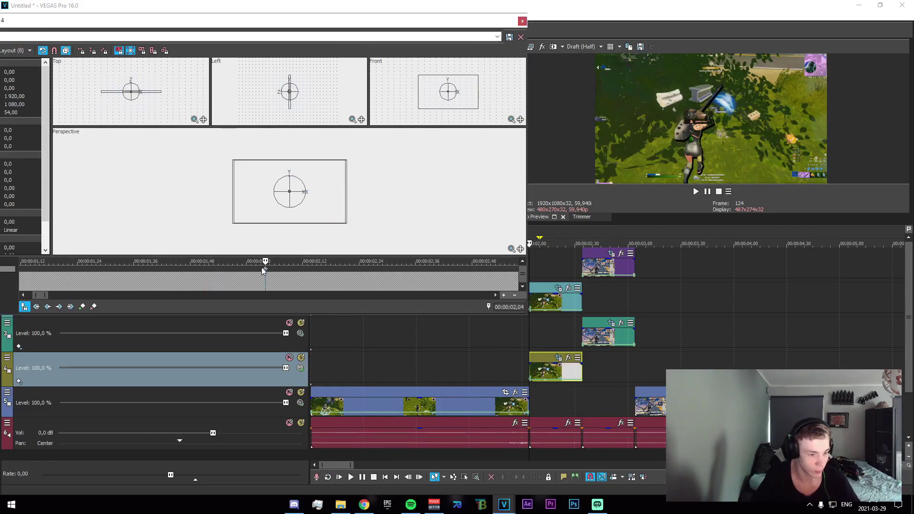
scroll(268, 276, "up", 2)
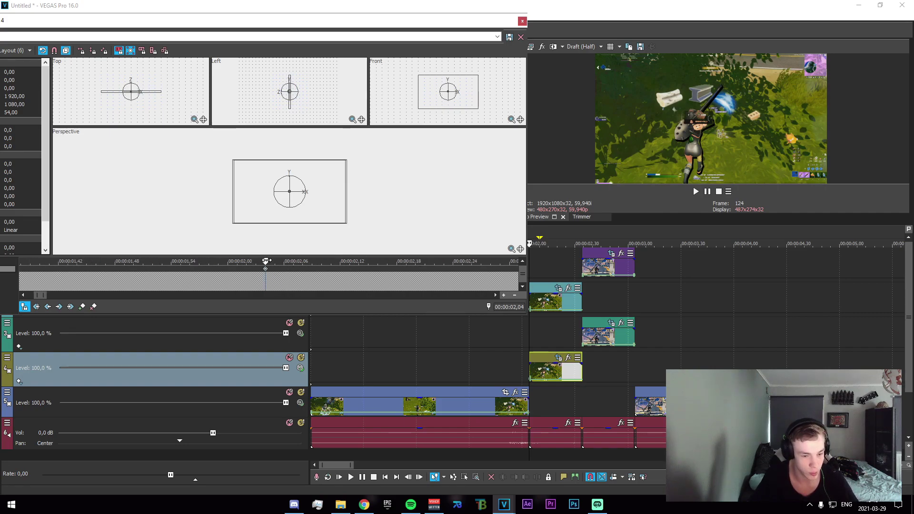
left_click_drag(313, 266, 378, 263)
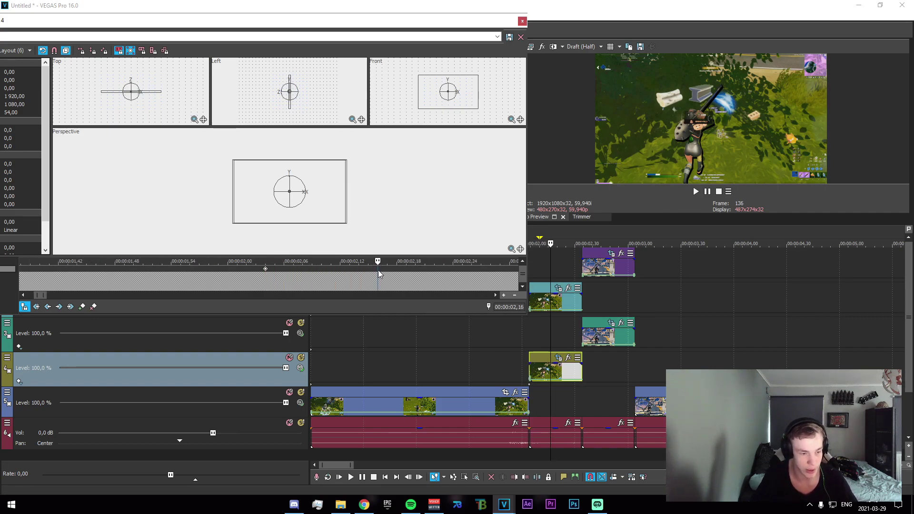
left_click_drag(345, 160, 333, 169)
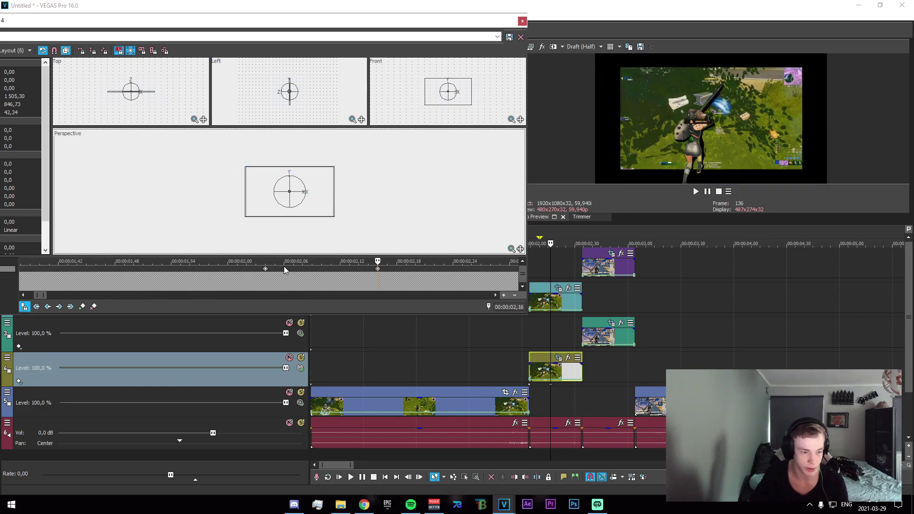
Set track 4's motion keyframe at 00:00:02,04 to Fast and the one at 00:00:02,16 to Slow
left_click(265, 269)
right_click(265, 270)
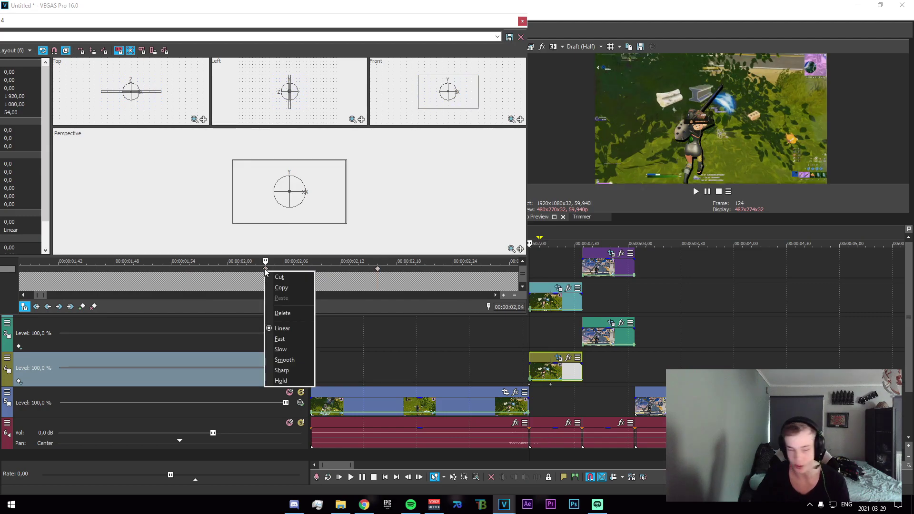
left_click(299, 338)
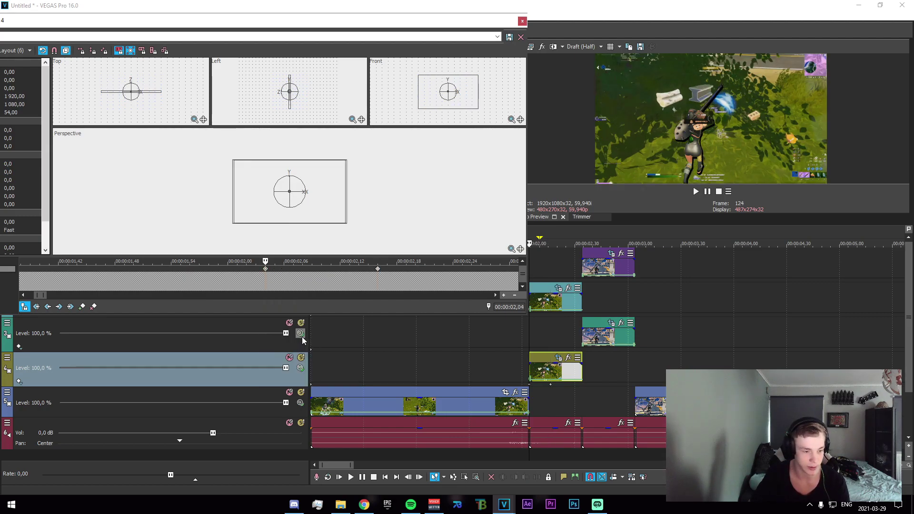
left_click(377, 269)
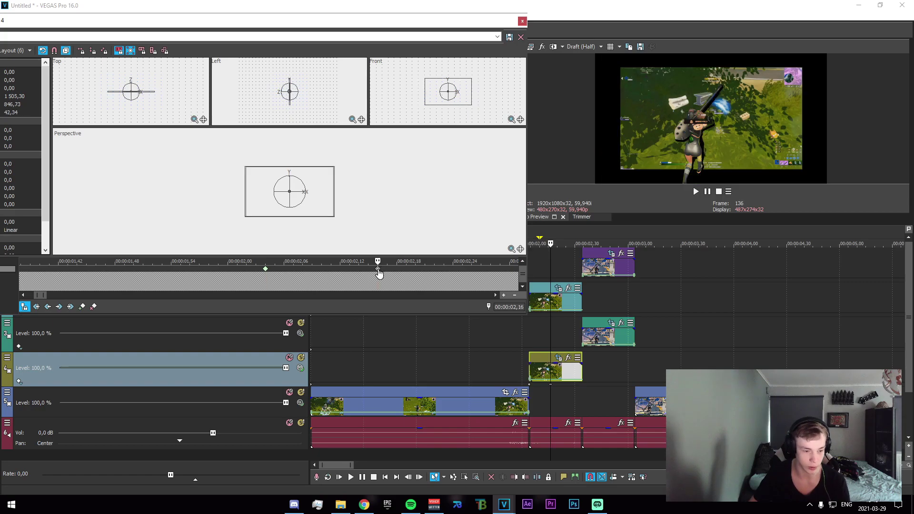
right_click(379, 271)
left_click(410, 346)
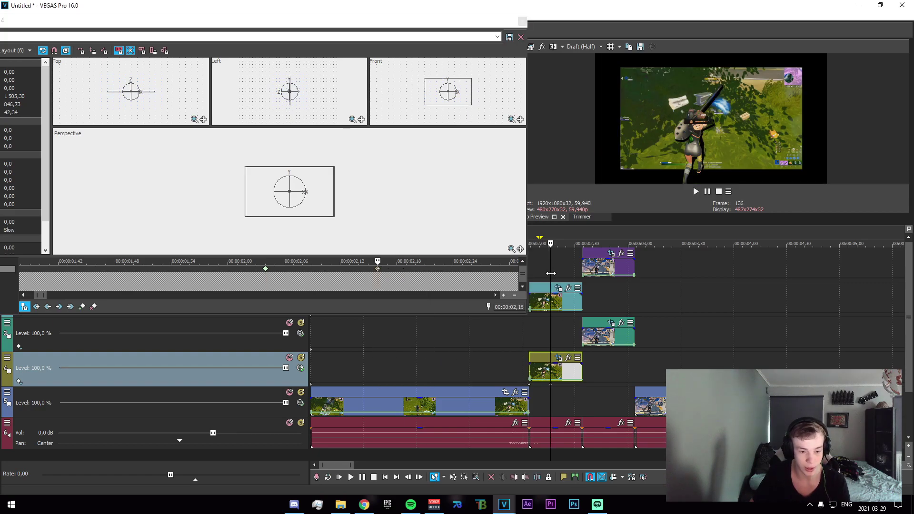
Rotate track 4's background about the X axis to about 89.8 degrees at 00:00:02,33, the last frame of the first frozen segment
left_click_drag(551, 273, 578, 278)
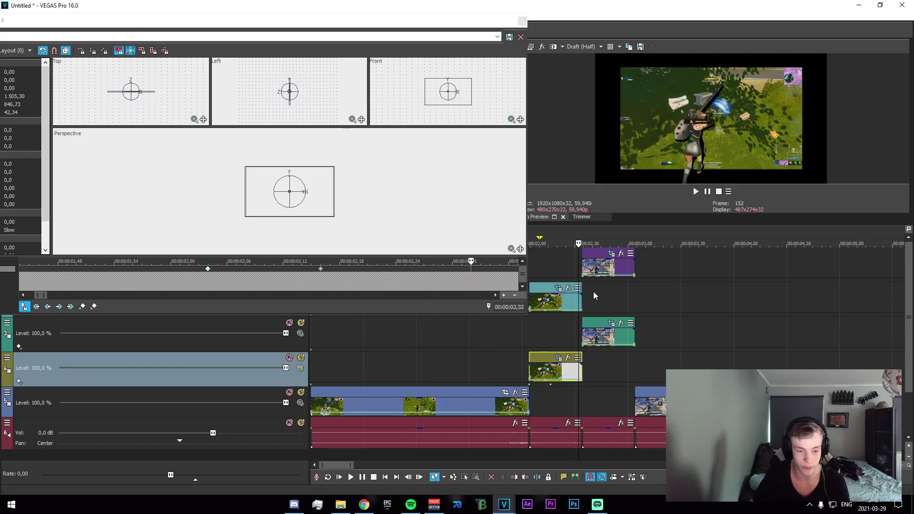
scroll(593, 295, "up", 3)
key("Right")
key("Right")
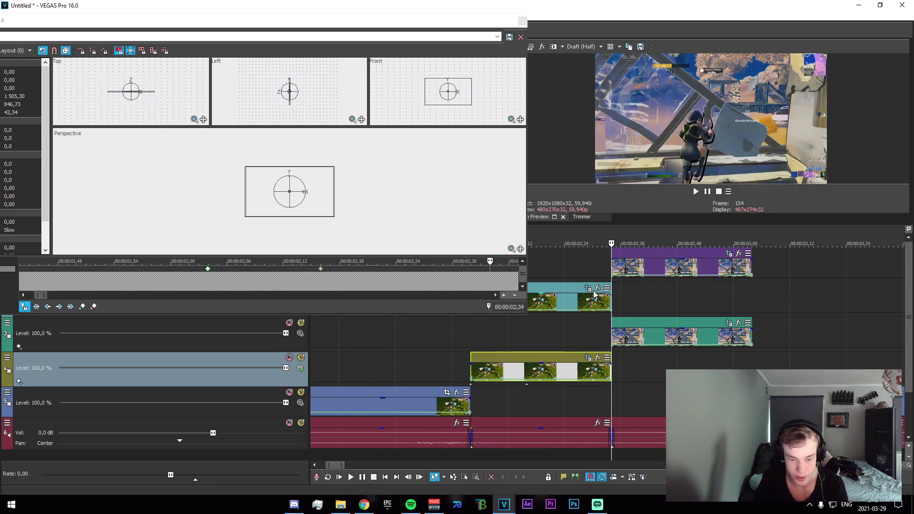
key("Left")
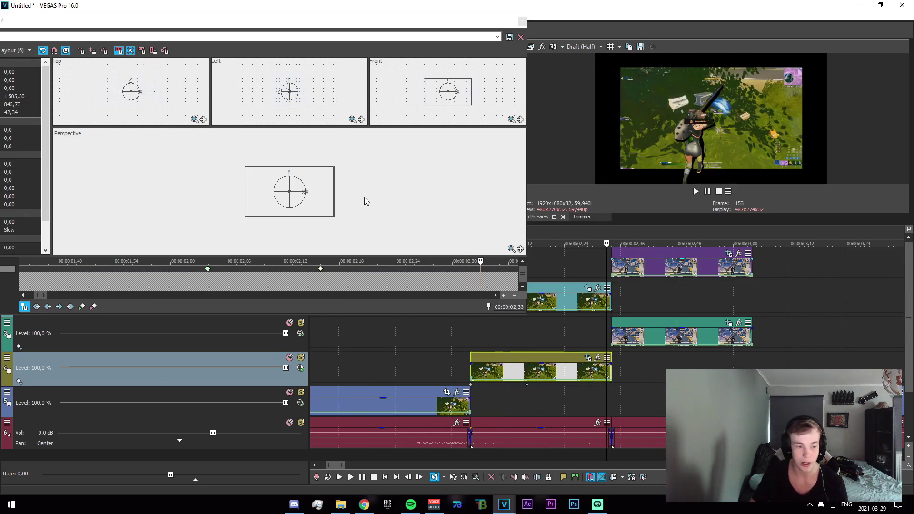
mouse_move(291, 191)
left_mouse_down()
mouse_move(292, 204)
mouse_move(296, 171)
mouse_move(294, 205)
left_mouse_up()
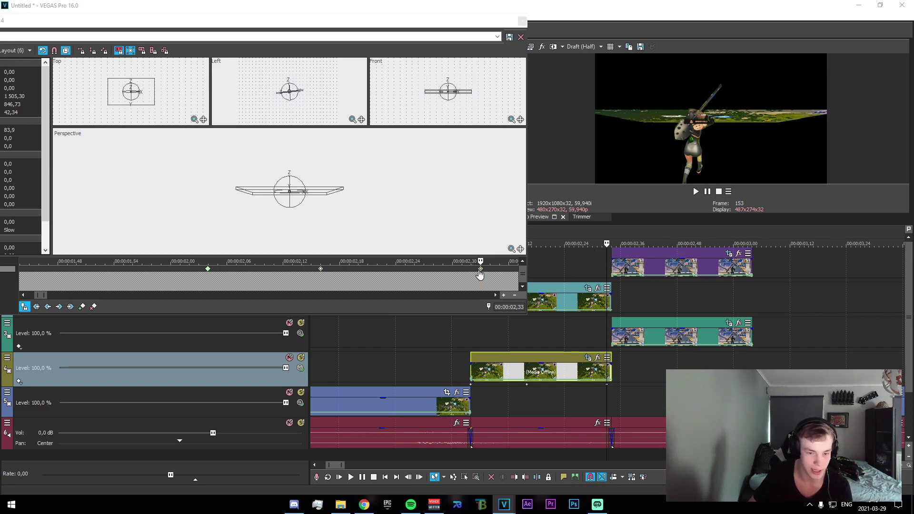
left_click(480, 270)
mouse_move(294, 192)
left_mouse_down()
mouse_move(294, 180)
mouse_move(290, 192)
left_mouse_up()
scroll(288, 194, "up", 5)
Play back and scrub through the first frozen segment to check the fold animation, and close Track Motion for track 4
left_click_drag(489, 341, 552, 343)
left_click(458, 342)
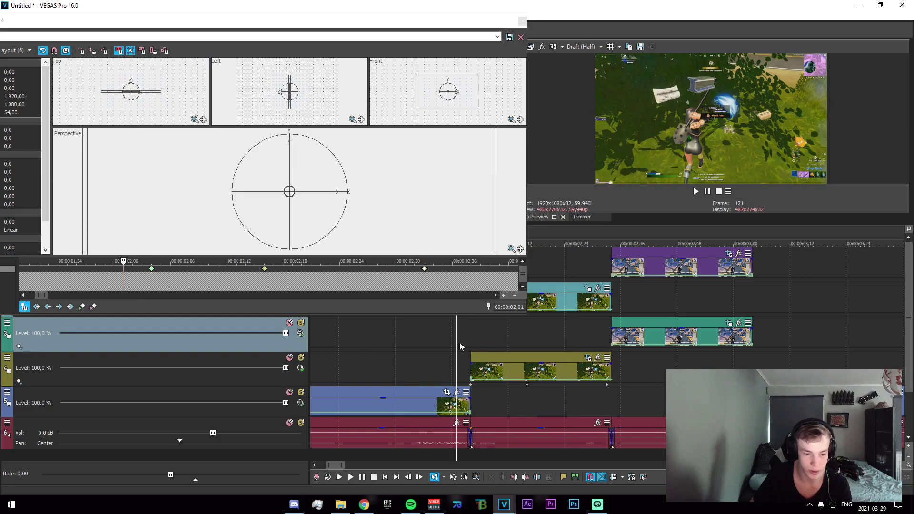
key("space")
left_click_drag(474, 343, 614, 356)
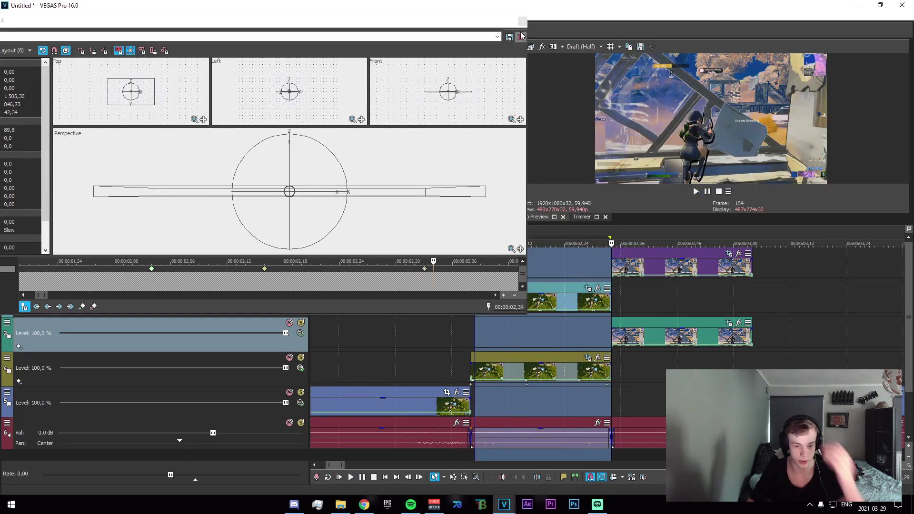
left_click(521, 37)
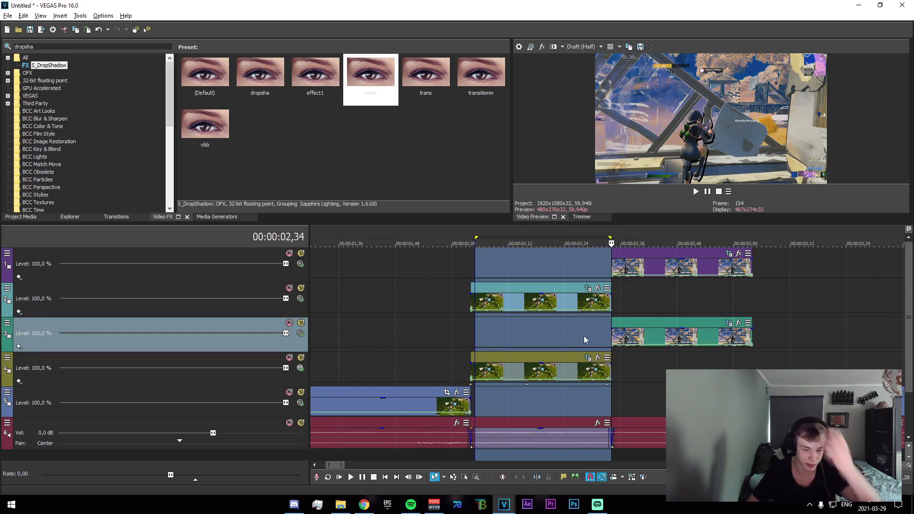
left_click(651, 332)
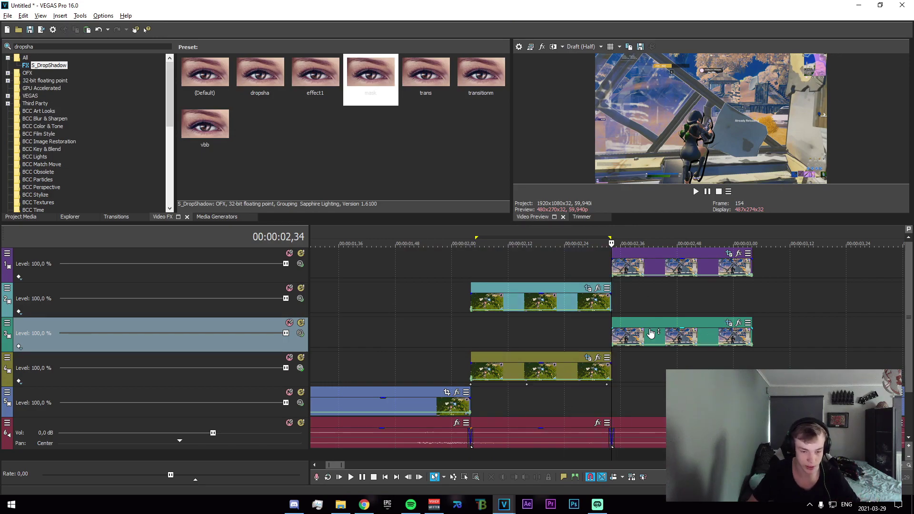
left_click(7, 323)
left_click(28, 356)
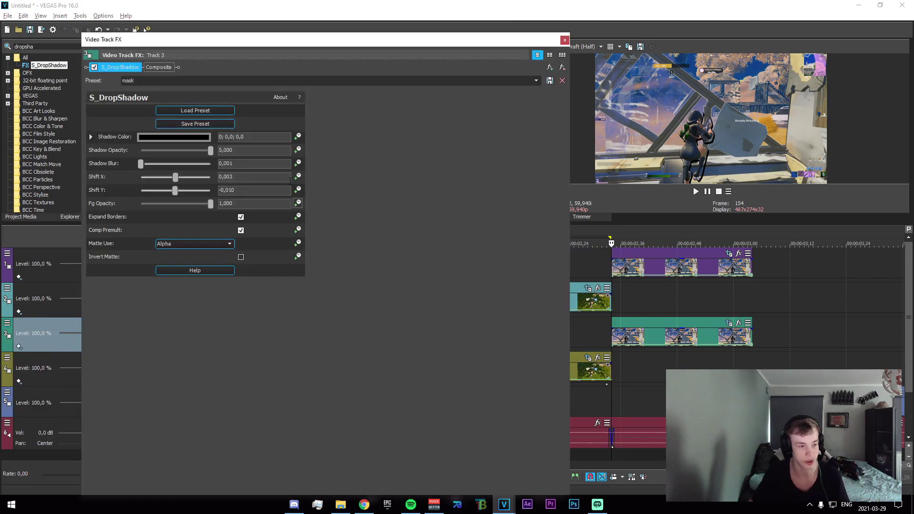
left_click(565, 42)
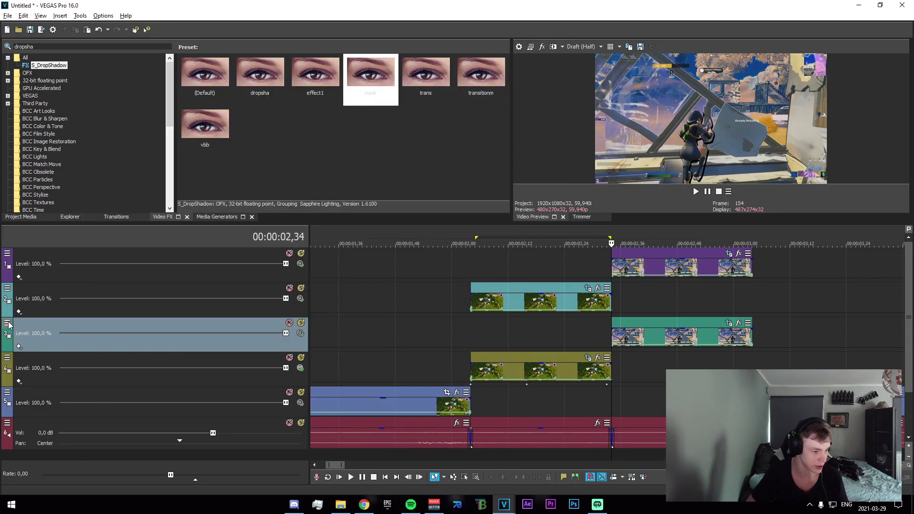
Open Track Motion for track 3 and set its compositing mode to 3D Source Alpha
right_click(10, 324)
left_click(8, 324)
left_click(28, 346)
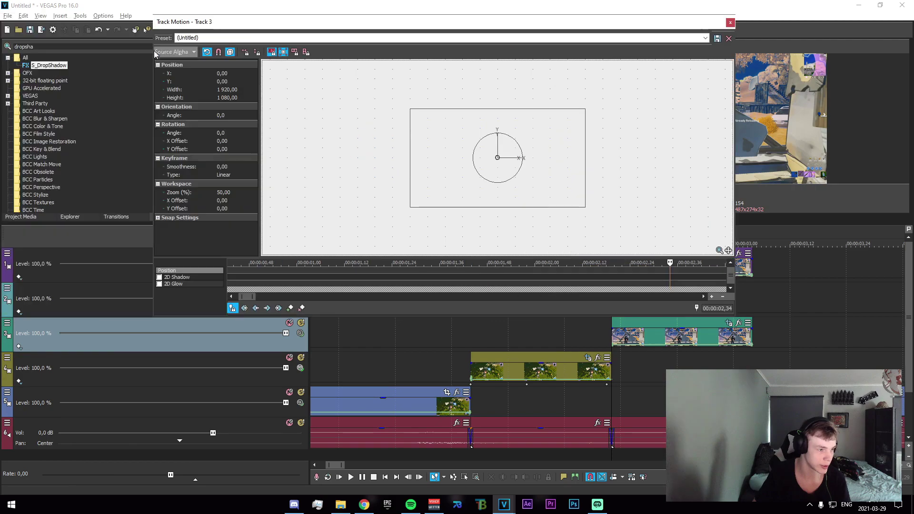
left_click(154, 54)
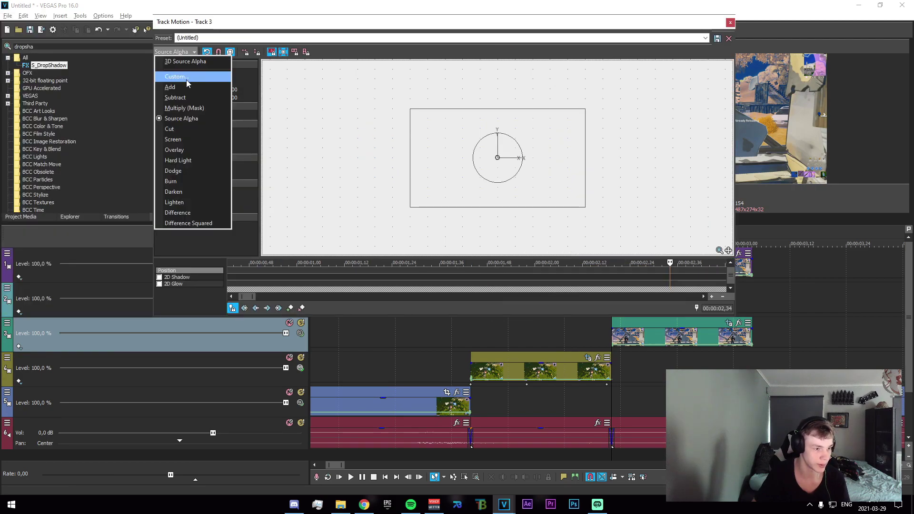
left_click(178, 60)
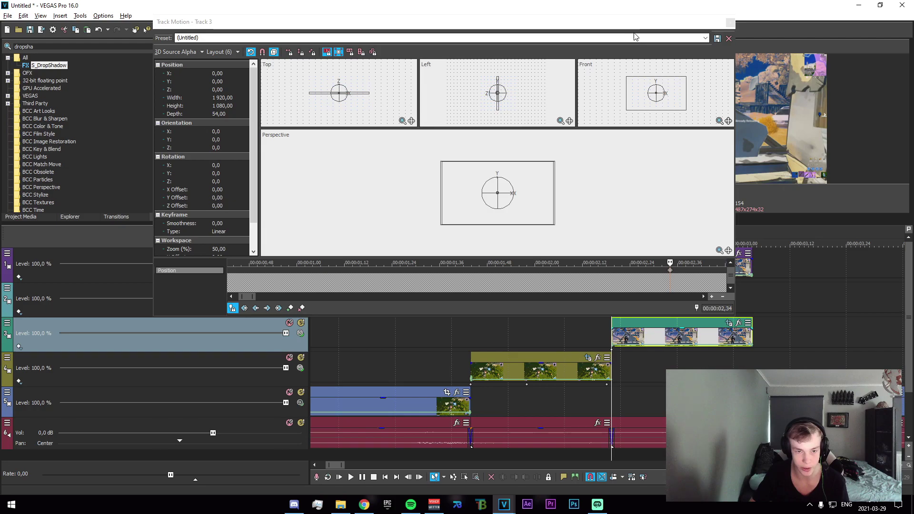
Rotate track 3's background about the X axis to about -89.9 degrees at 00:00:02,34, the start of the second frozen segment
left_click_drag(639, 26, 500, 29)
left_click_drag(569, 336, 610, 336)
left_click(611, 336)
mouse_move(358, 190)
left_mouse_down()
mouse_move(362, 178)
mouse_move(361, 197)
left_mouse_up()
scroll(360, 190, "up", 5)
Restore track 3's background box at 00:00:02,52 and scale it down to about 1,465 by 824
left_click_drag(513, 342, 751, 357)
left_click(750, 355)
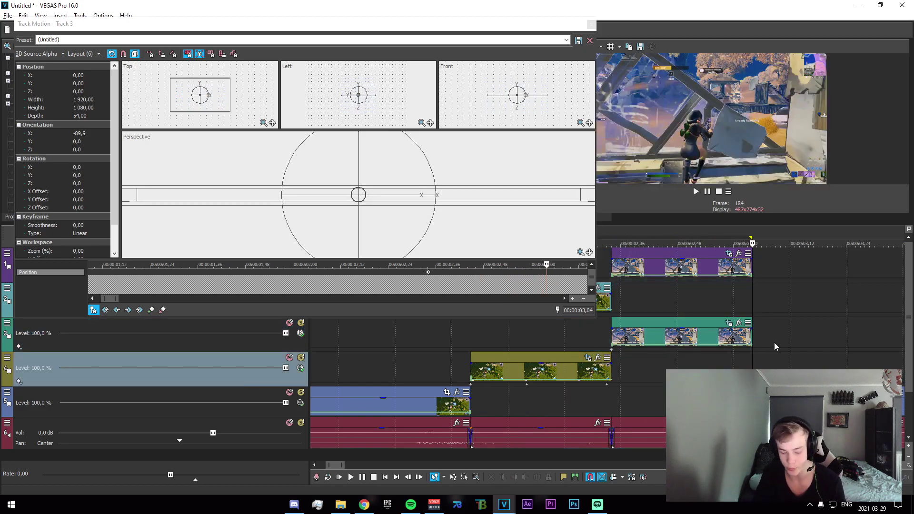
key("Left")
key("Left")
key("Left")
key("Left")
key("Left")
key("Left")
key("Left")
key("Left")
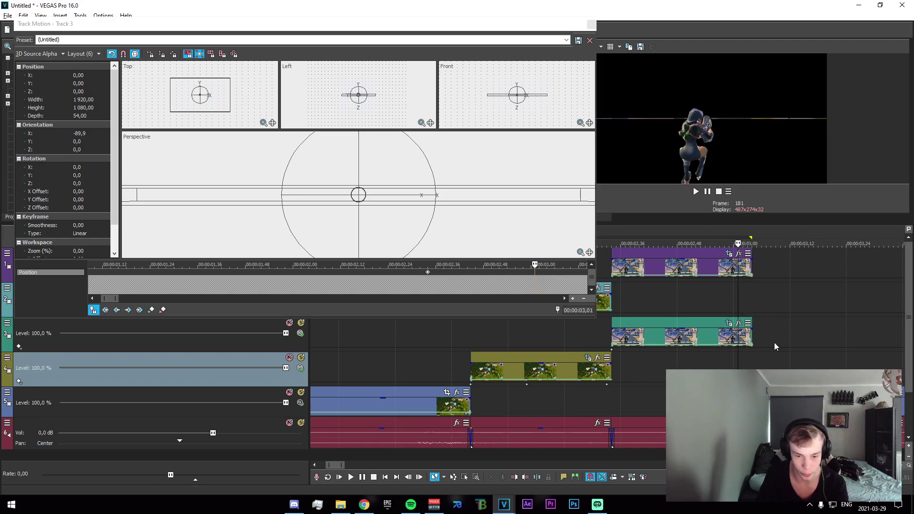
key("Left")
key("Left")
key("Left")
key("Left")
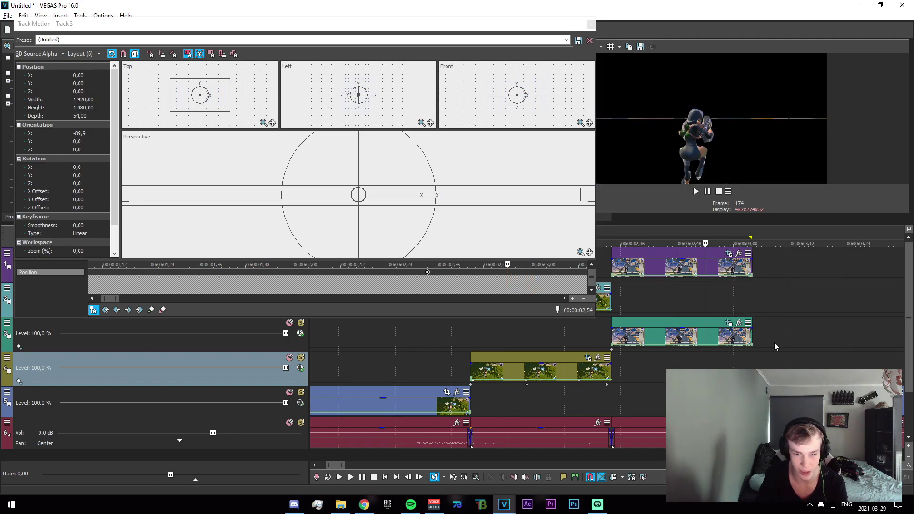
right_click(404, 196)
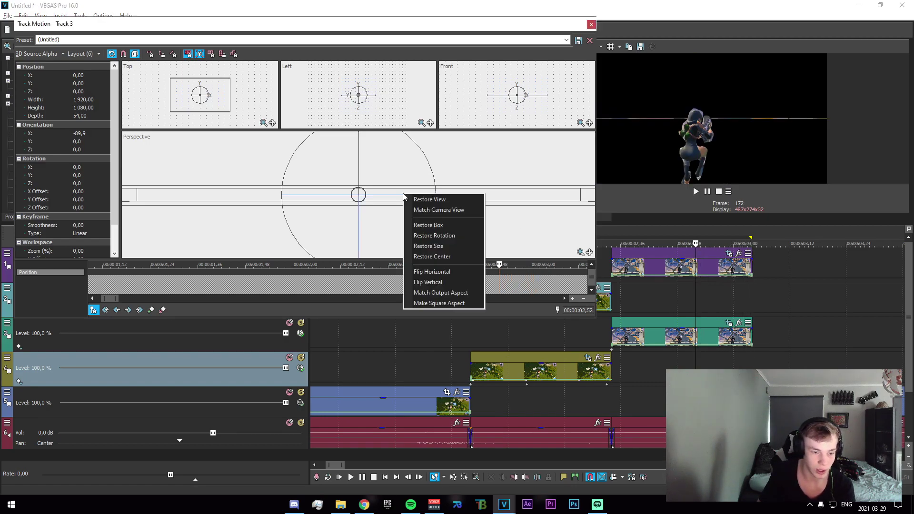
left_click(430, 225)
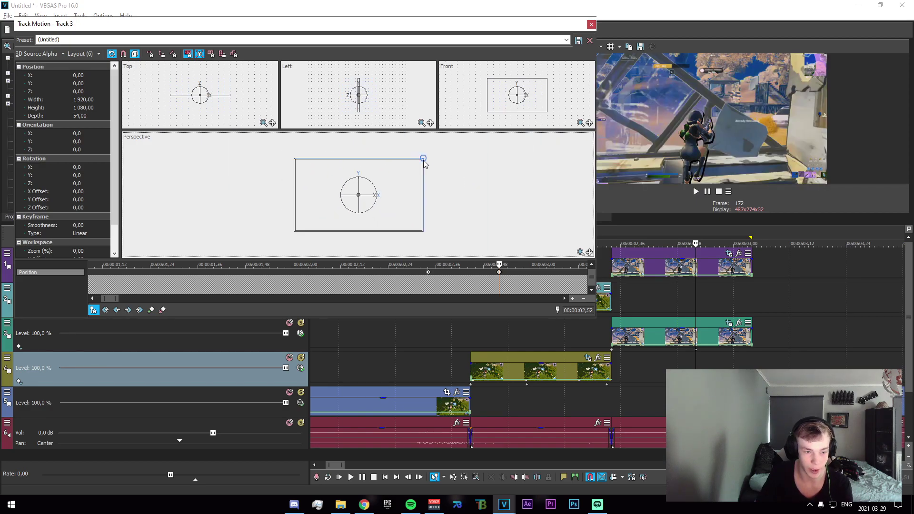
left_click_drag(422, 159, 407, 171)
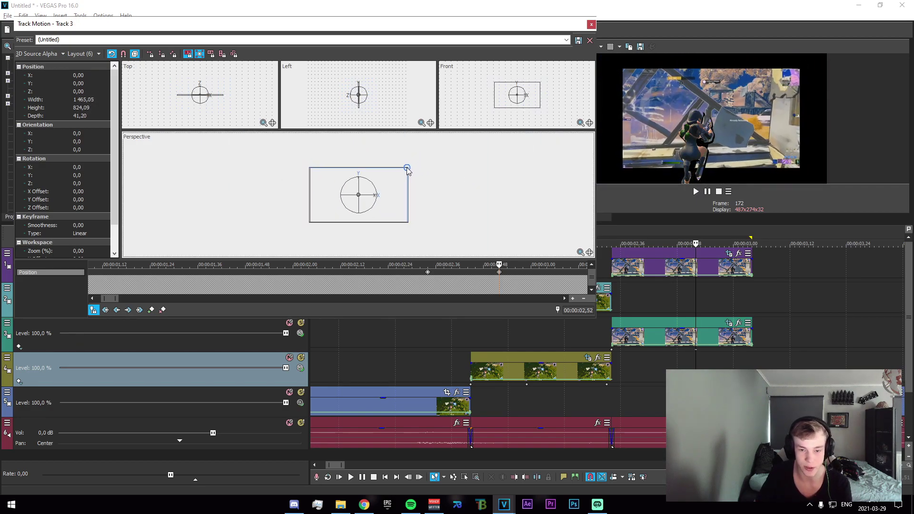
Restore track 3's background box to full frame at 00:00:03,04, where the second frozen segment ends
left_click(753, 338)
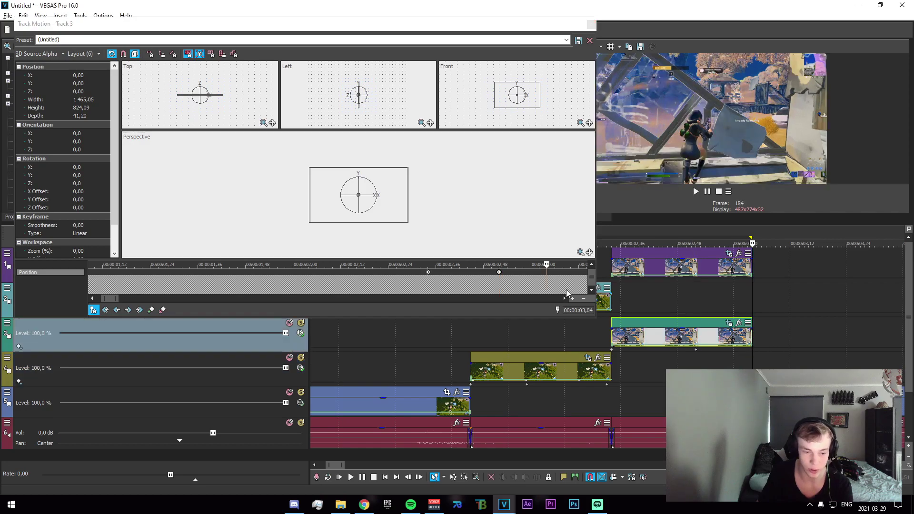
right_click(408, 212)
left_click(436, 238)
Set track 3's motion keyframes at 00:00:02,34 and 00:00:02,52 to Slow, and close Track Motion
left_click(428, 273)
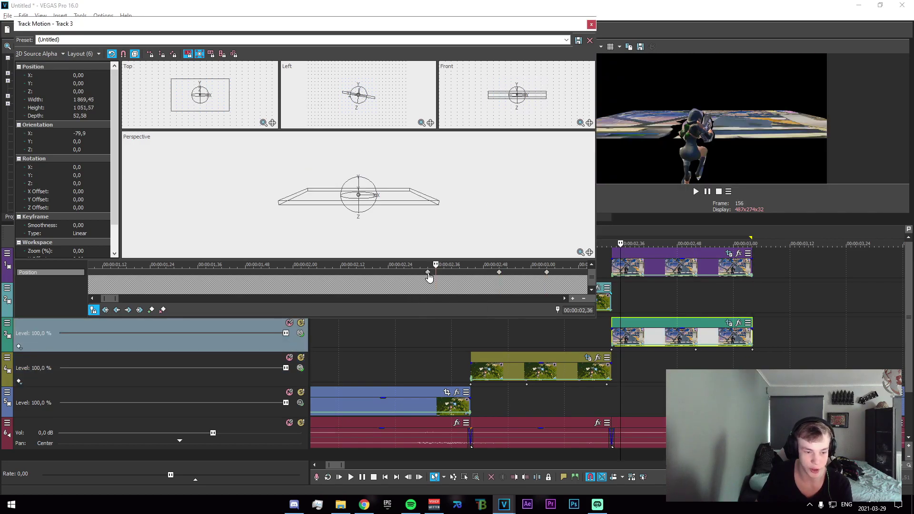
right_click(428, 273)
left_click(457, 355)
left_click(499, 271)
right_click(499, 272)
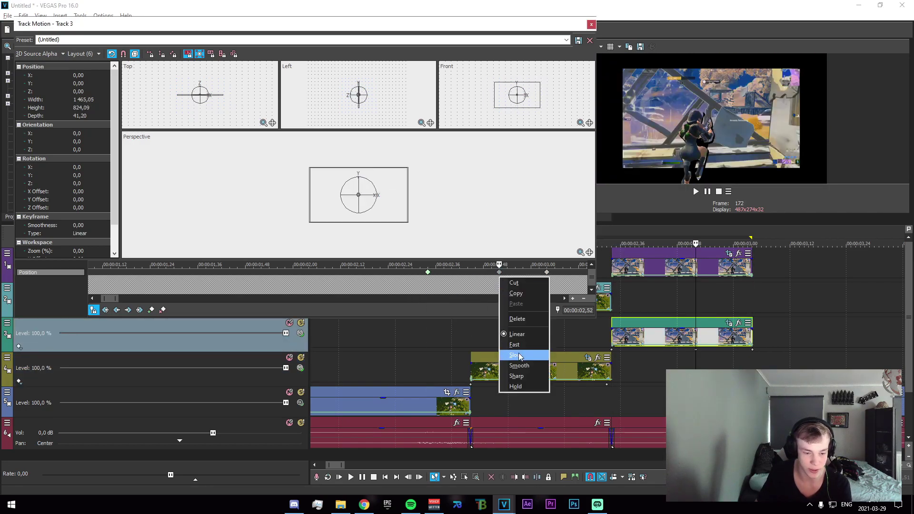
left_click(520, 356)
left_click(591, 24)
Build a RAM preview from 00:00:01,30 to just past the second frozen segment, and check both background animations in playback
scroll(585, 316, "down", 2)
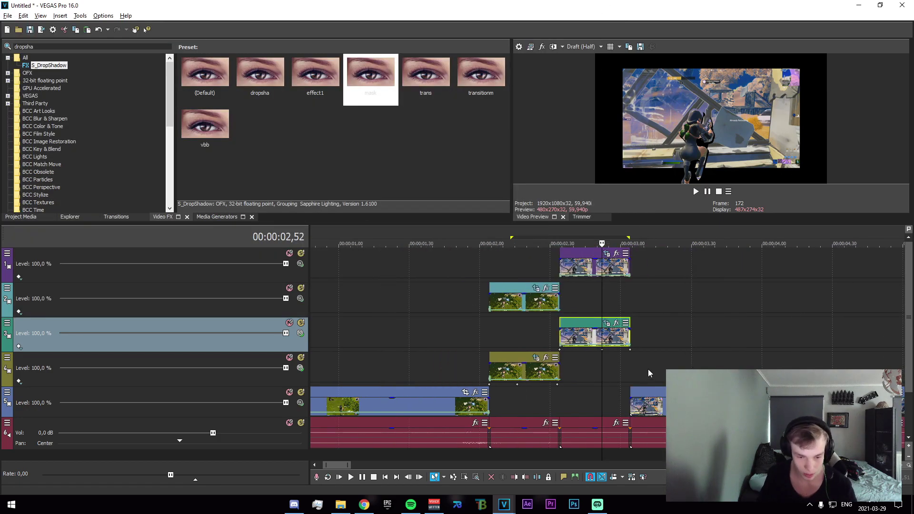
left_click_drag(723, 365, 411, 378)
key("shift+b")
key("space")
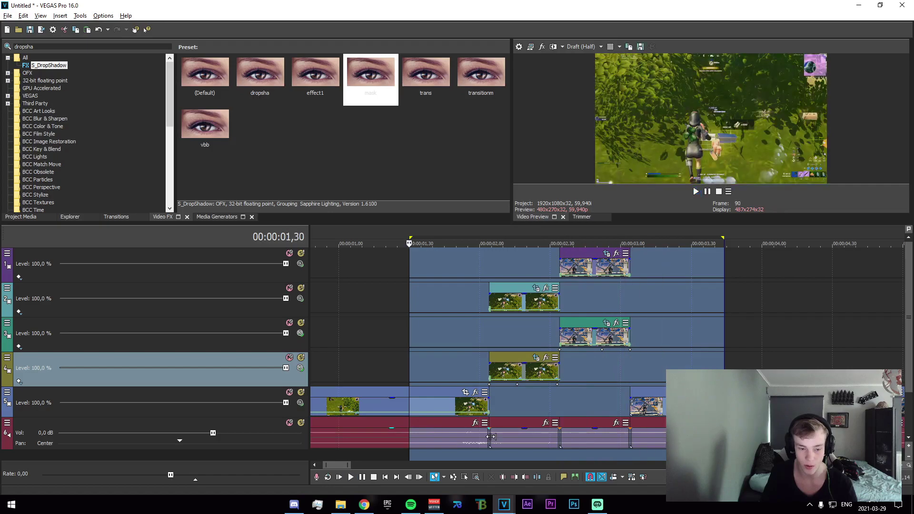
left_click_drag(527, 411, 641, 409)
left_click(474, 346)
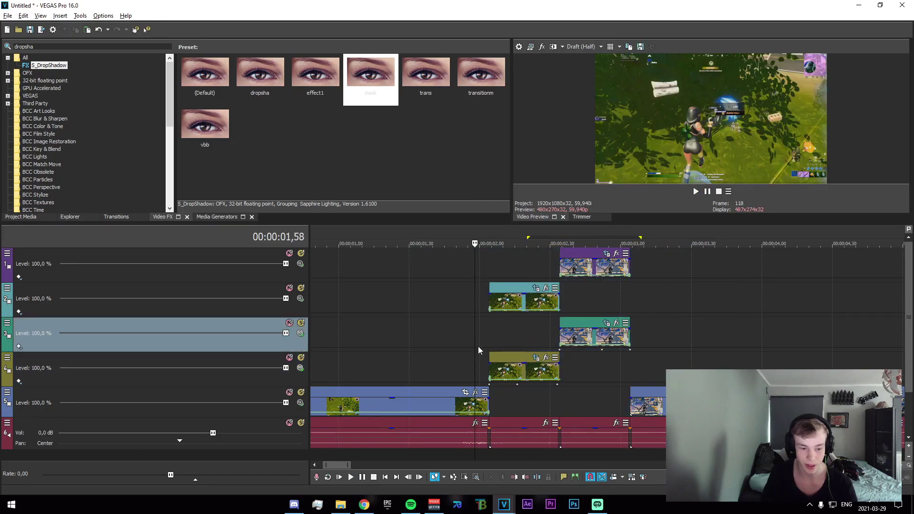
Add the "!dignal rgb impact clean glow" effect package to the frozen background event on track 4
left_click(486, 361)
left_click(546, 357)
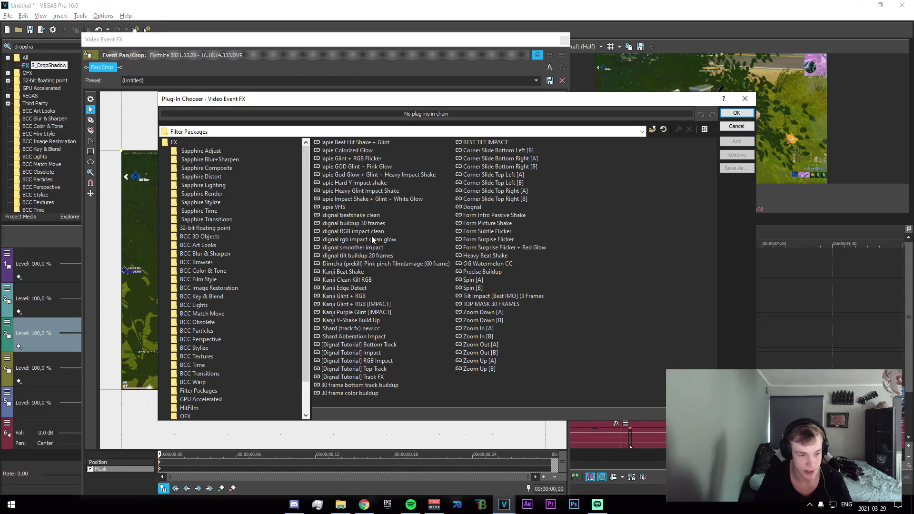
left_click(373, 239)
left_click(737, 141)
left_click(737, 112)
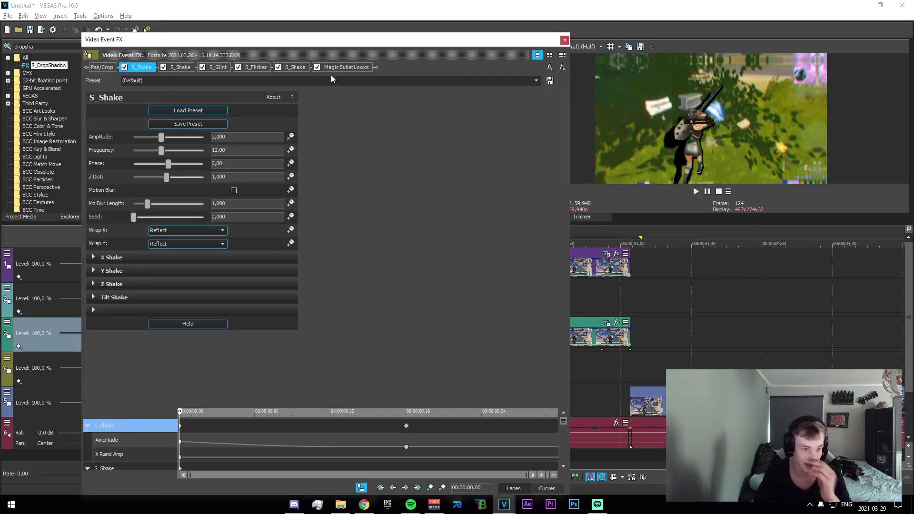
Remove S_Glint, S_Flicker and Magic Bullet Looks from track 4's effect chain, keeping the three S_Shake effects, and close the effects window
left_click(215, 67)
left_click(562, 67)
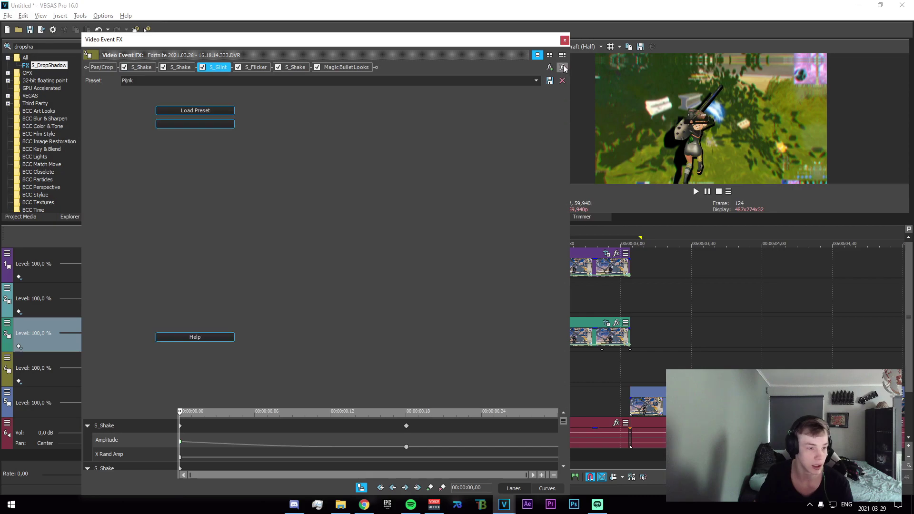
left_click(562, 67)
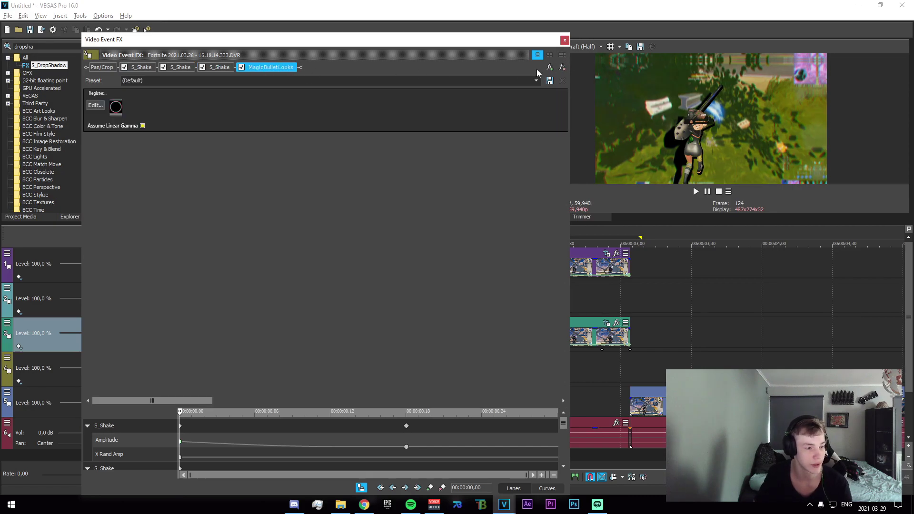
left_click(563, 67)
left_click(565, 41)
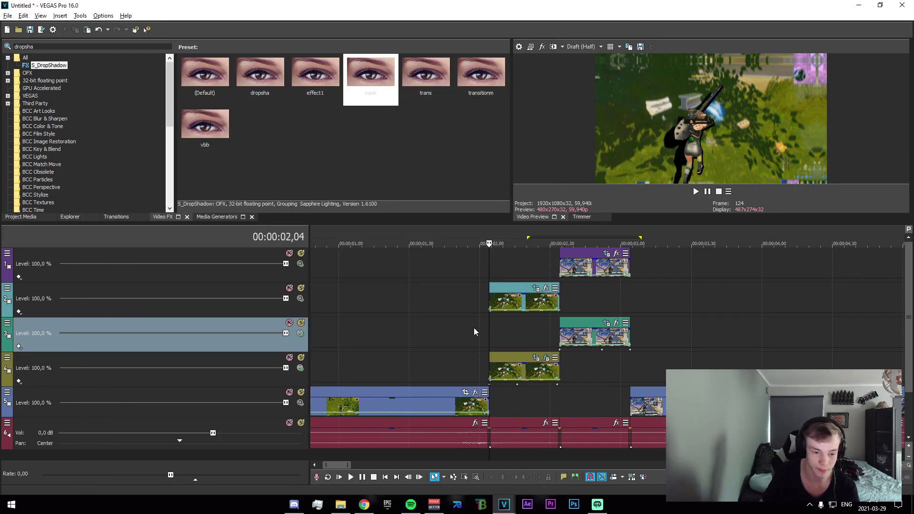
Copy track 4's event and selectively paste only its video effects and effect keyframes onto track 3's background event
left_click_drag(475, 329, 524, 342)
left_click(498, 375)
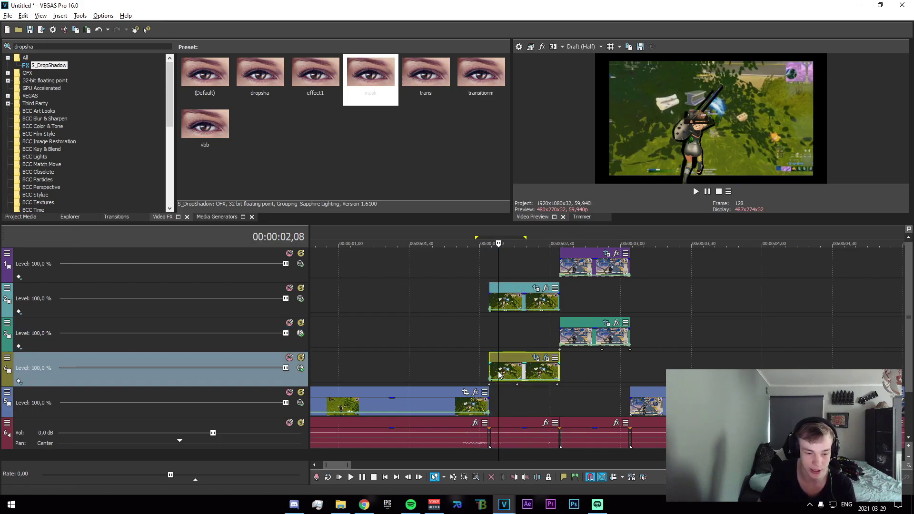
right_click(572, 339)
left_click(636, 245)
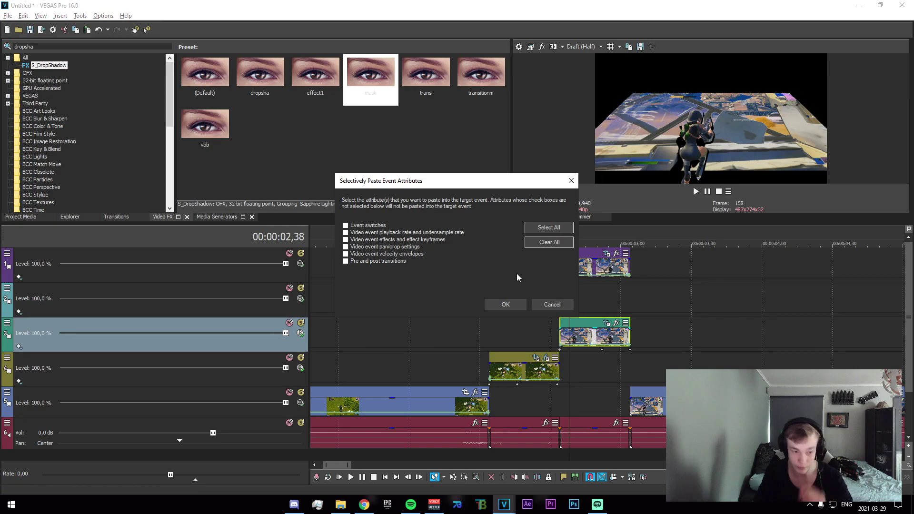
left_click(346, 240)
left_click(510, 306)
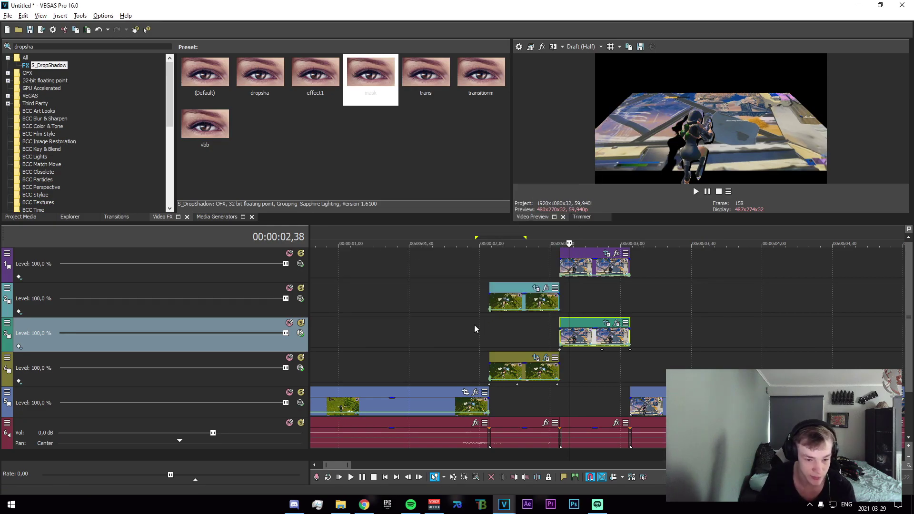
Paste the copied event attributes onto the second gameplay clip on track 5 and scrub through the transition
left_click_drag(464, 331, 622, 353)
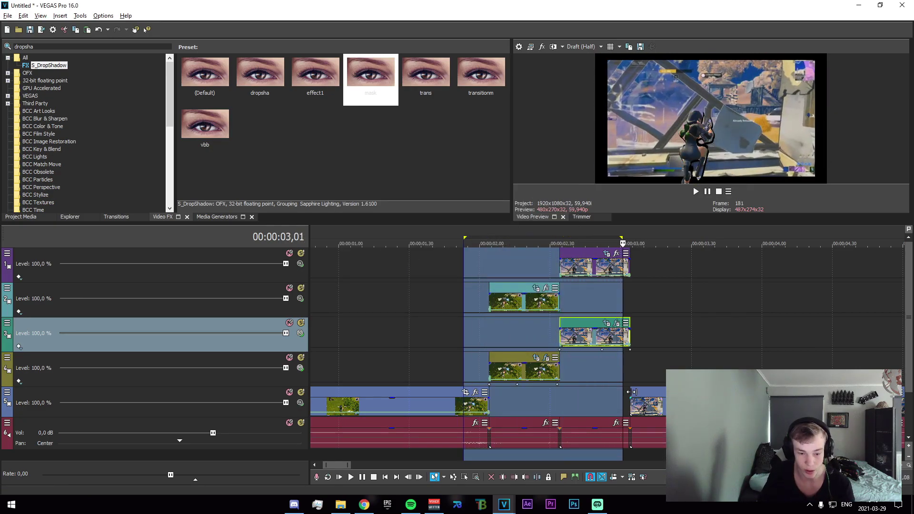
left_click(634, 400)
right_click(635, 410)
left_click(698, 148)
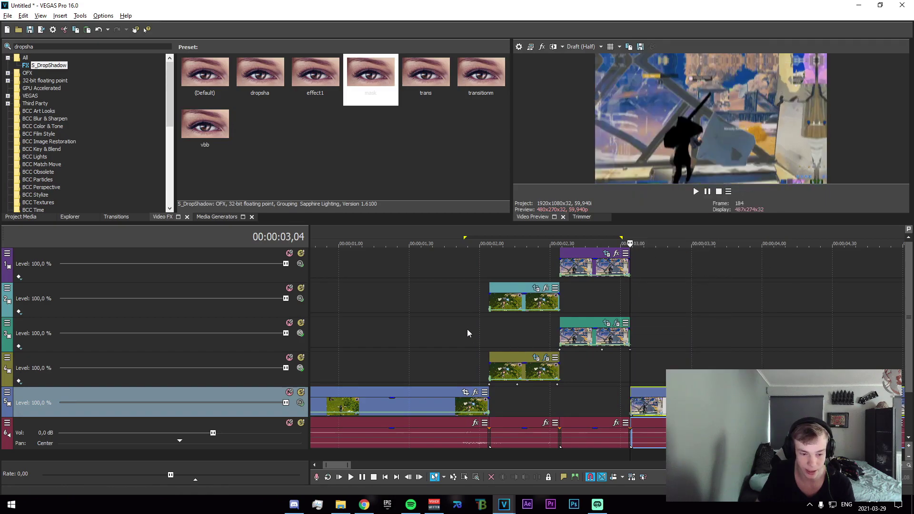
left_click_drag(467, 332, 661, 351)
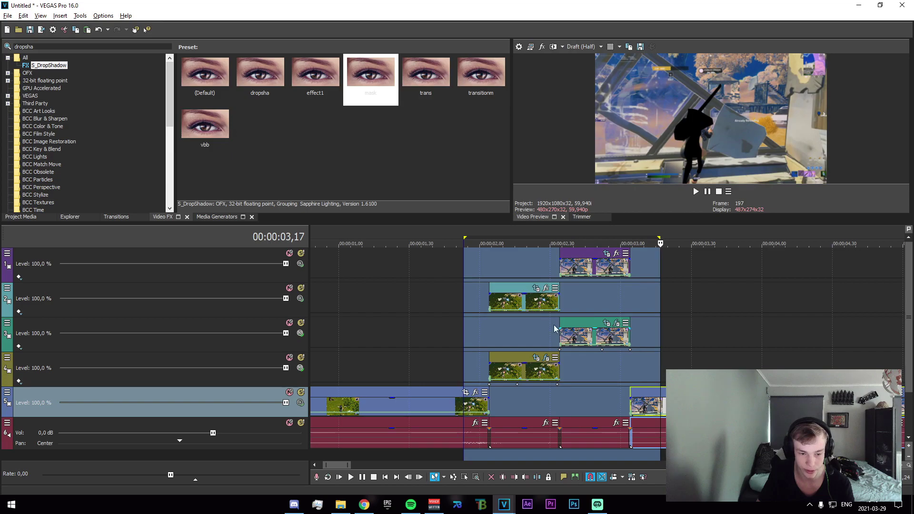
left_click(486, 342)
left_click_drag(497, 314, 597, 347)
Selectively paste the copied video effects and effect keyframes onto the cutout events on tracks 2 and 1
right_click(499, 300)
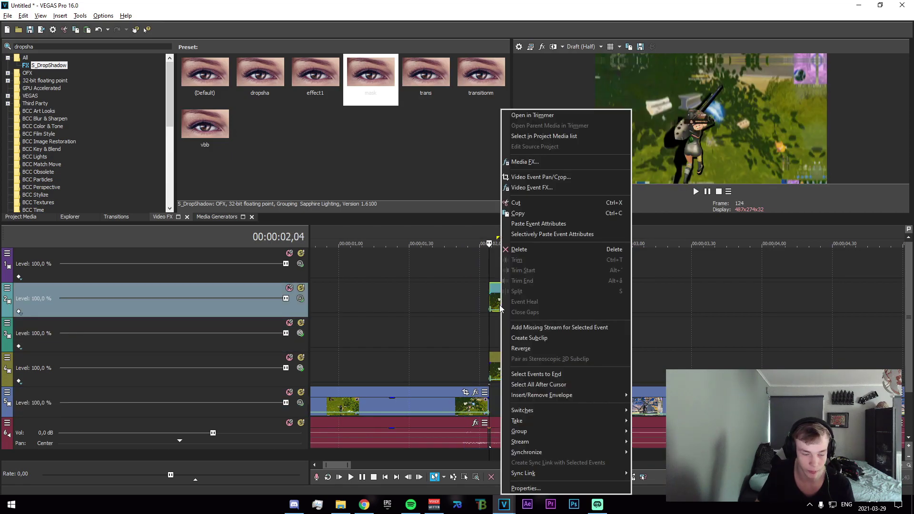
left_click(551, 234)
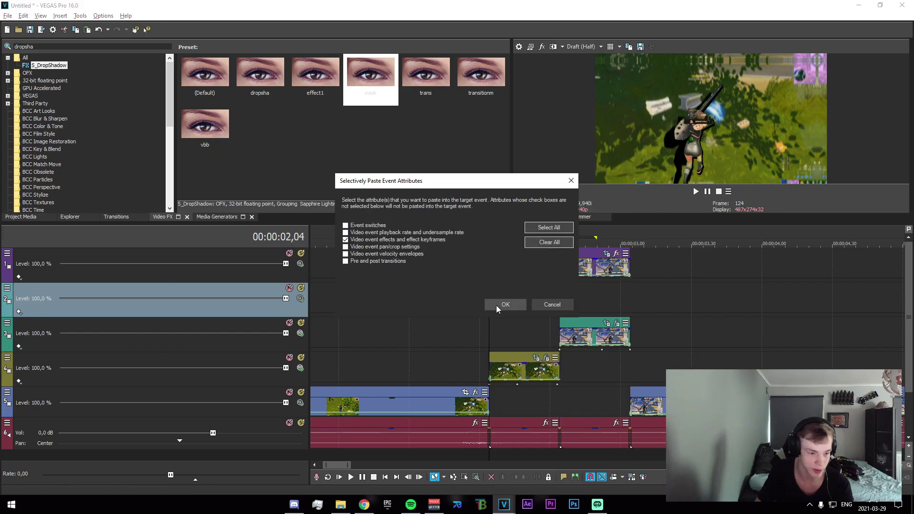
left_click(497, 306)
right_click(583, 267)
left_click(614, 235)
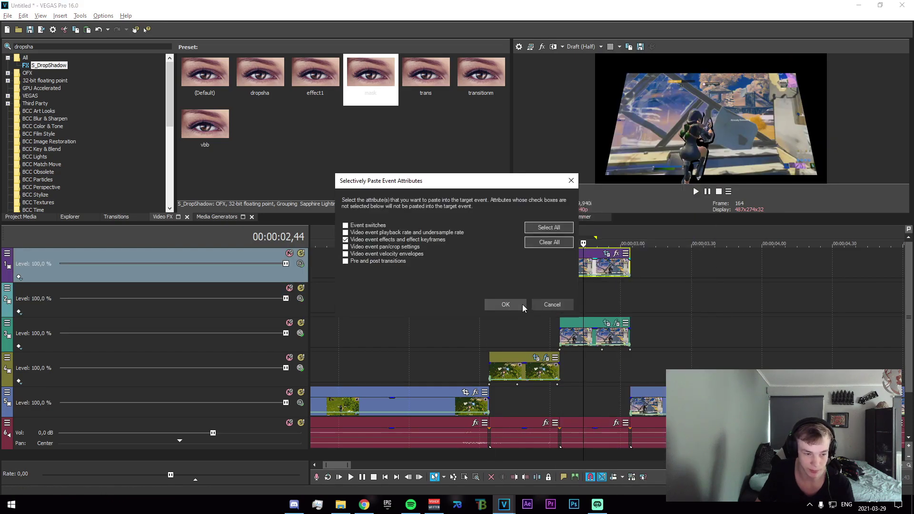
left_click(502, 304)
Play back the transition from 00:00:01,47 to check the shake effects on all frozen segments
left_click(448, 304)
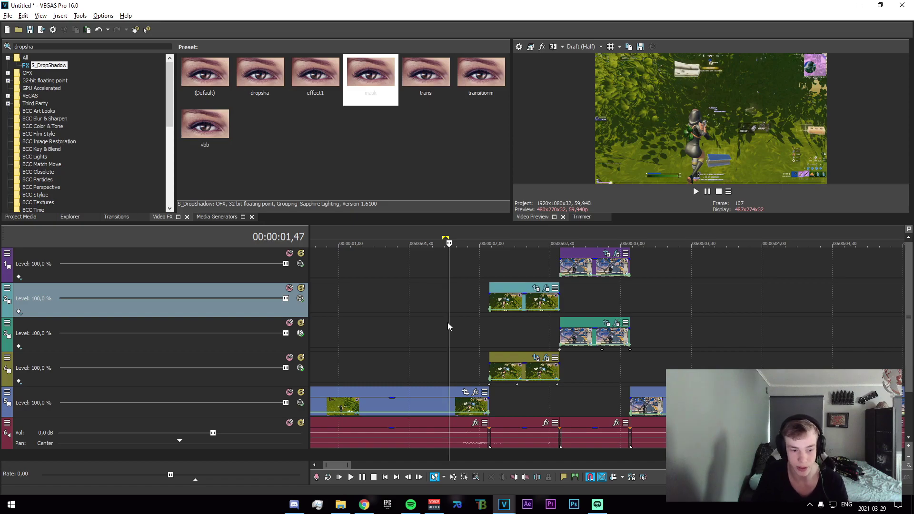
key("space")
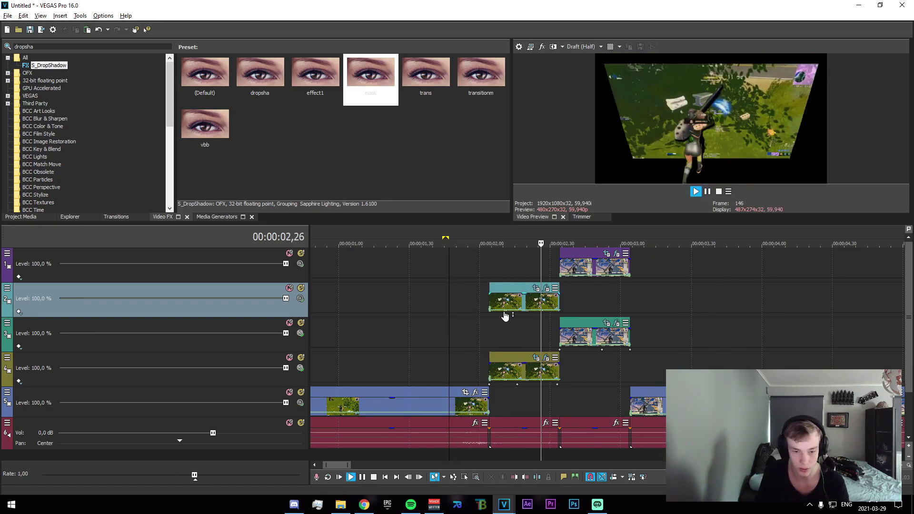
key("space")
Disable the Pan/Crop mask on the second gameplay clip on track 5 and close the window
left_click_drag(597, 294, 630, 294)
left_click(632, 416)
left_click(879, 392)
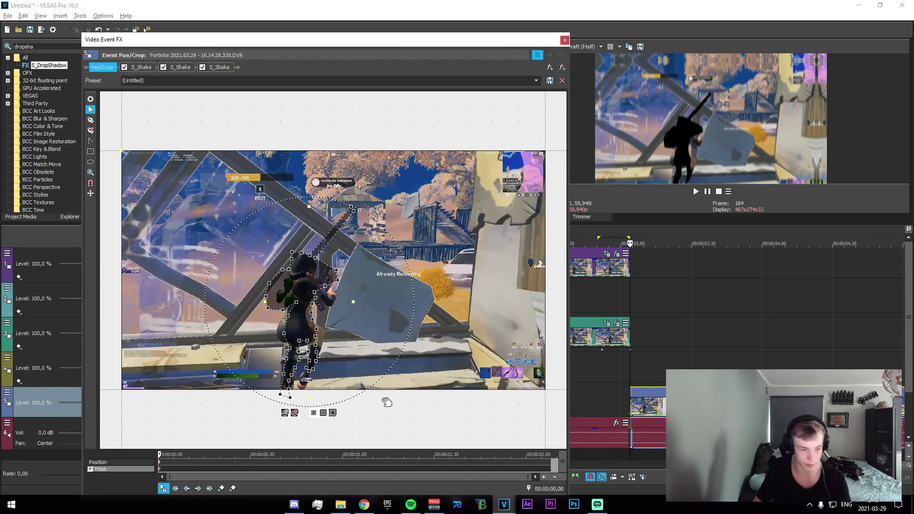
left_click(90, 469)
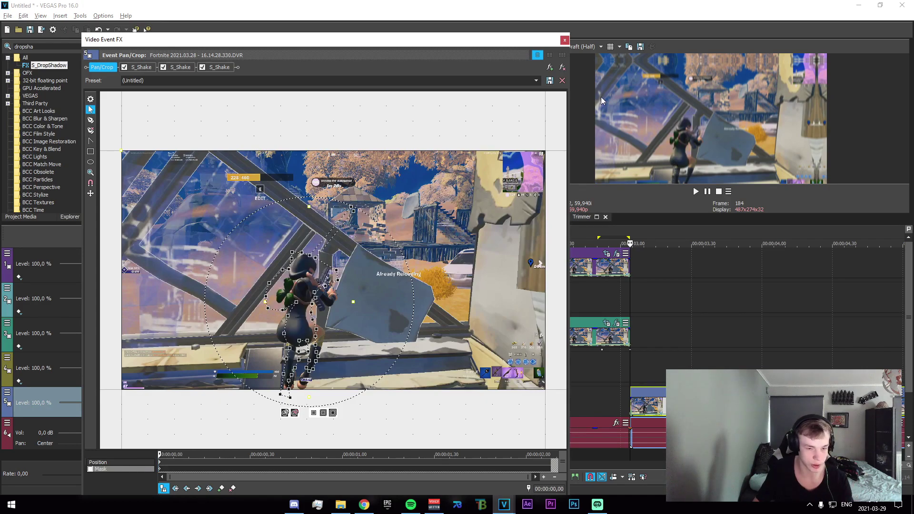
left_click(563, 41)
Remove the velocity envelope from the second gameplay clip on track 5
left_click(559, 373)
left_click_drag(569, 374, 686, 373)
left_click(633, 406)
scroll(633, 406, "down", 2)
scroll(563, 407, "up", 1)
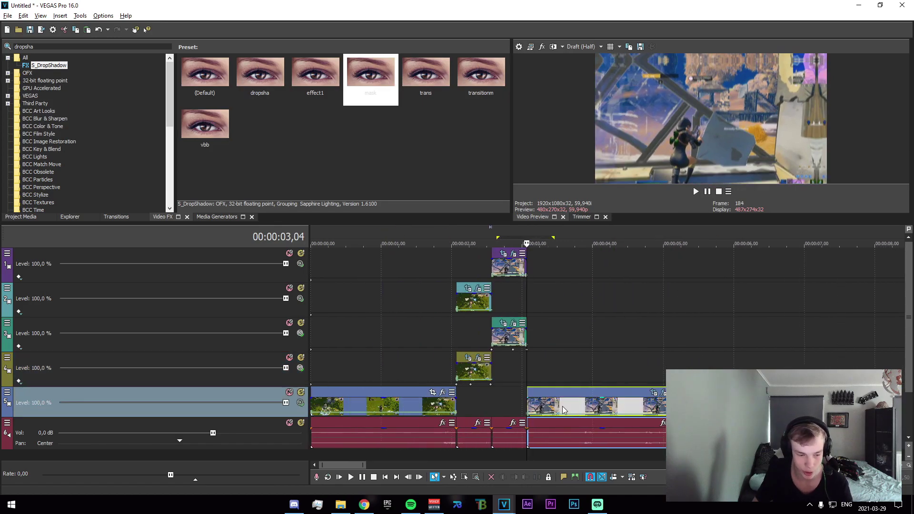
right_click(562, 407)
left_click(740, 310)
scroll(586, 373, "up", 2)
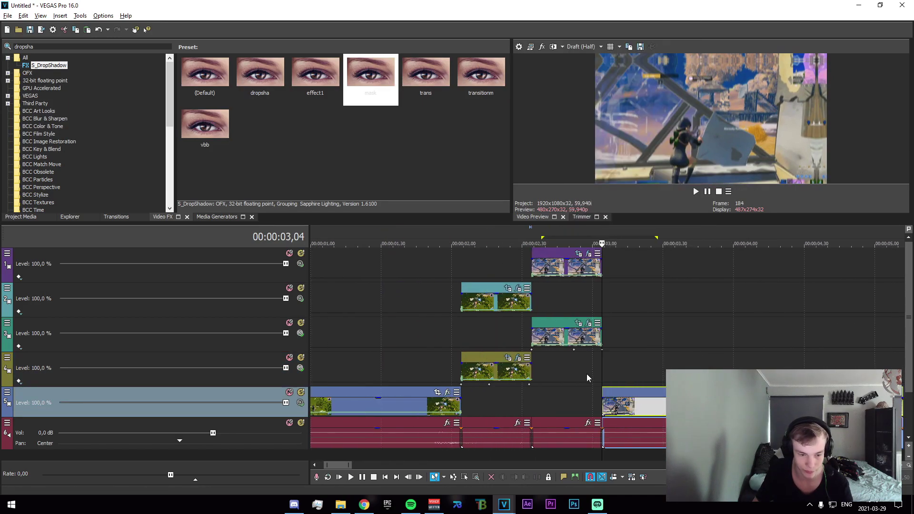
Scrub across the start of the second gameplay clip and play back the whole transition
left_click_drag(565, 373, 613, 374)
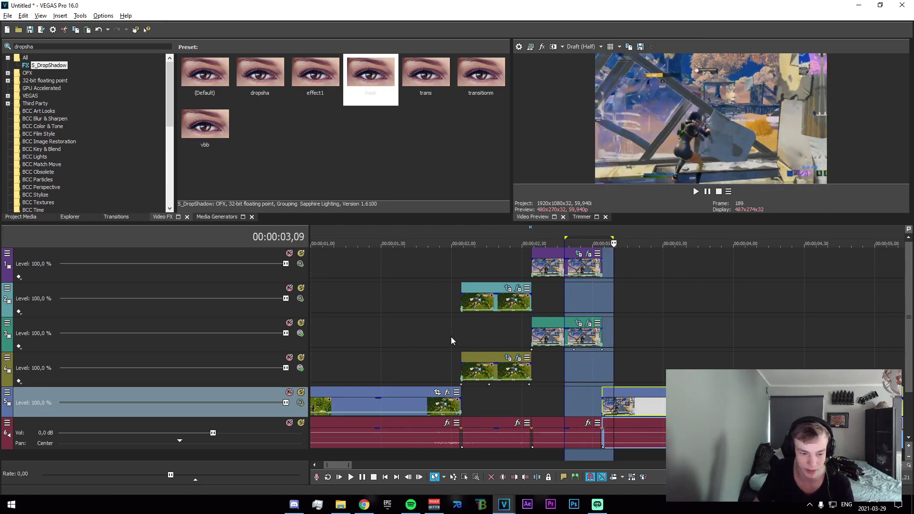
left_click(417, 343)
key("space")
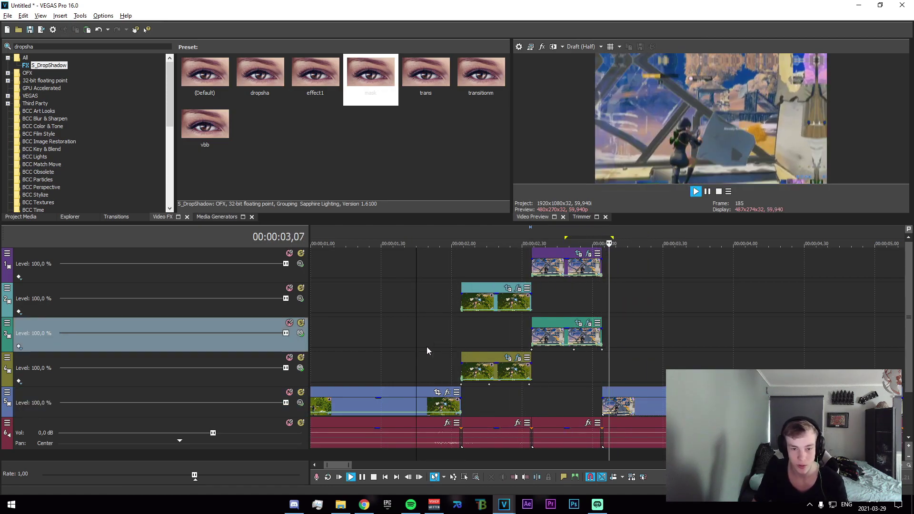
key("space")
key("space")
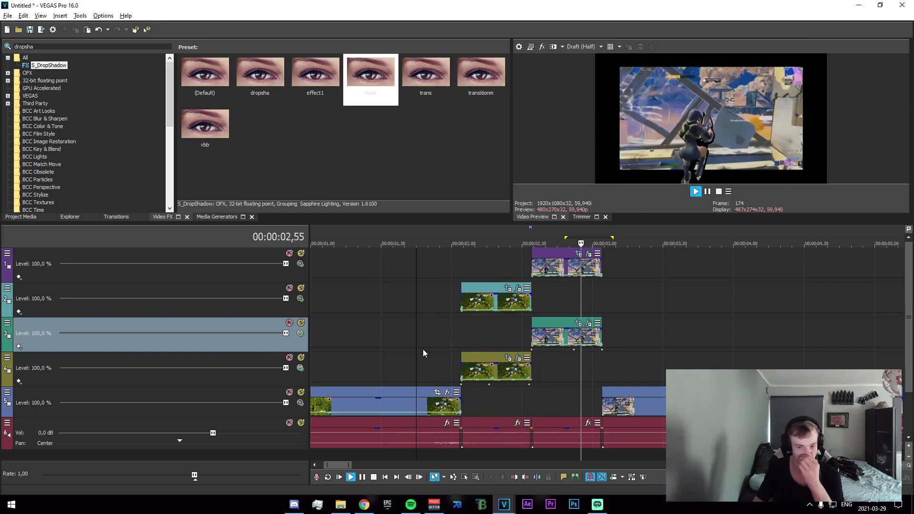
Insert a new video track and move it below the audio track, at the bottom of the track list
key("space")
left_click_drag(442, 332, 535, 328)
scroll(560, 450, "down", 1)
left_click(560, 450)
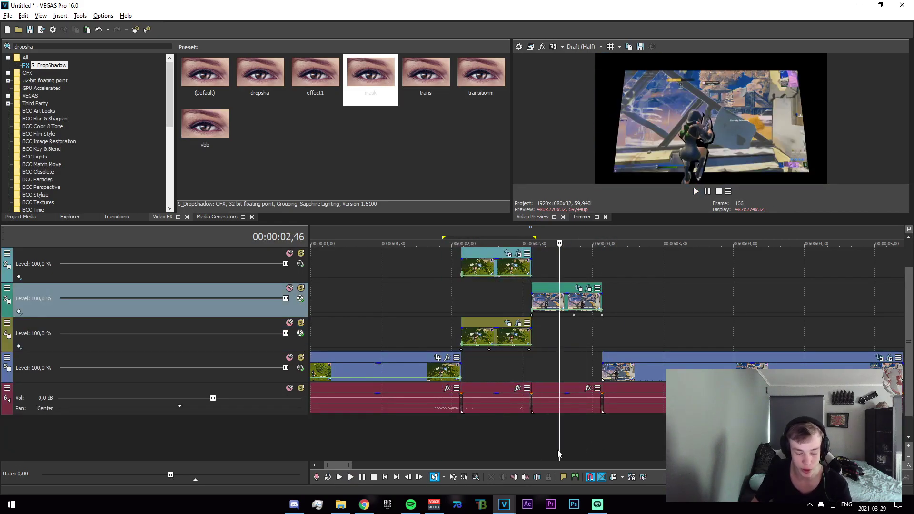
key("ctrl+shift+q")
left_click_drag(207, 261, 224, 420)
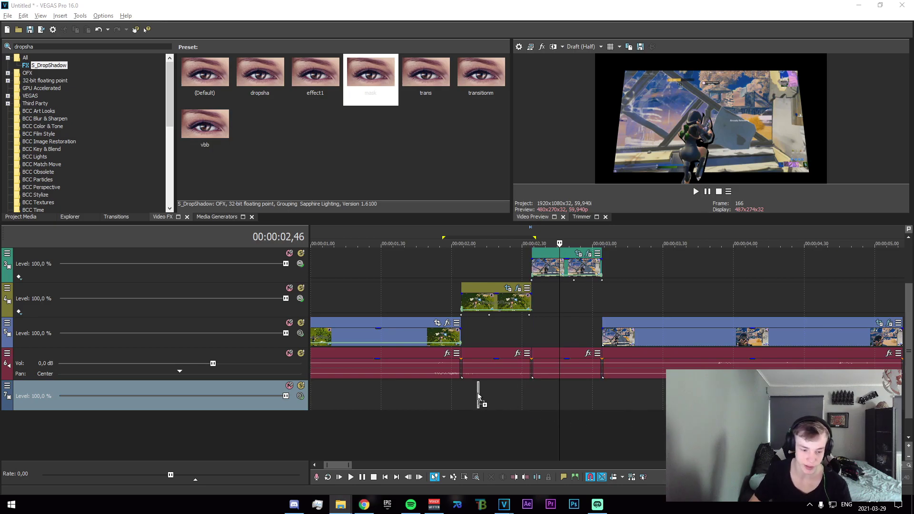
Place the white crumpled-paper image on track 7, trim it to span both frozen segments, and scrub through the result
left_click_drag(463, 399, 602, 399)
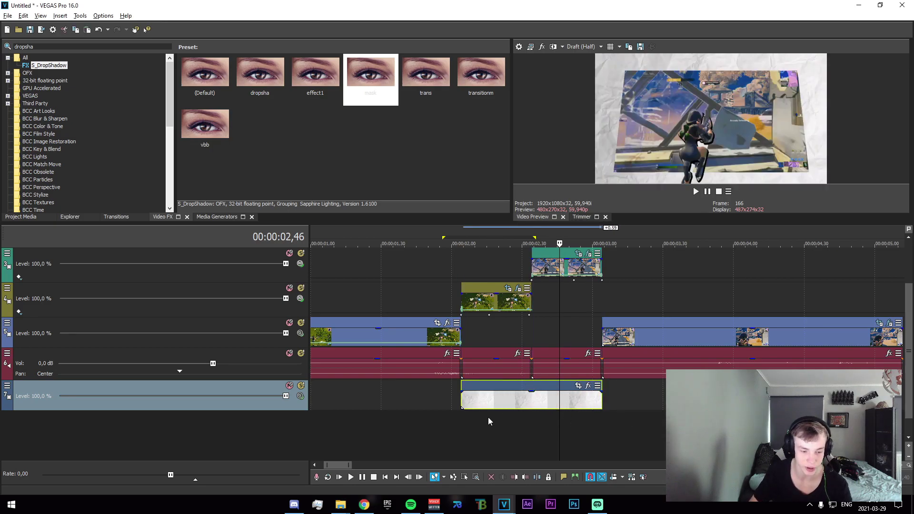
left_click(437, 424)
left_click_drag(419, 431, 626, 449)
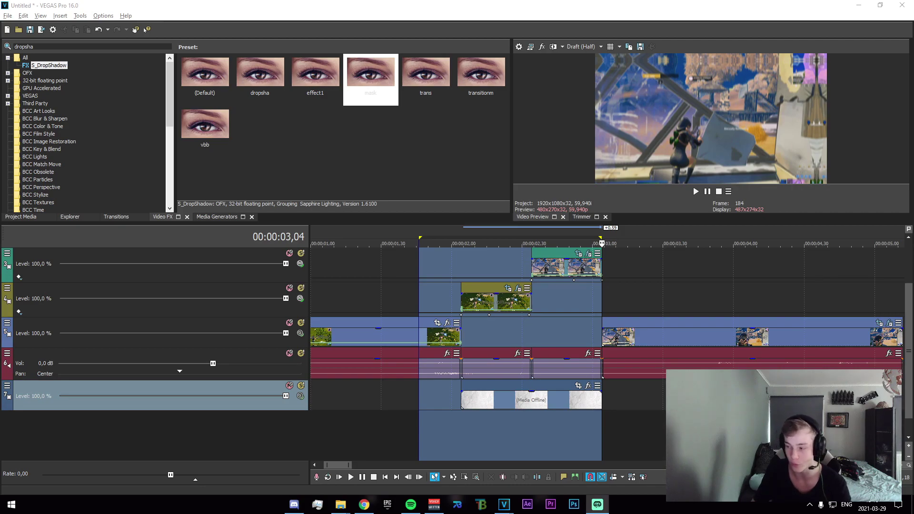
left_click_drag(412, 433, 472, 454)
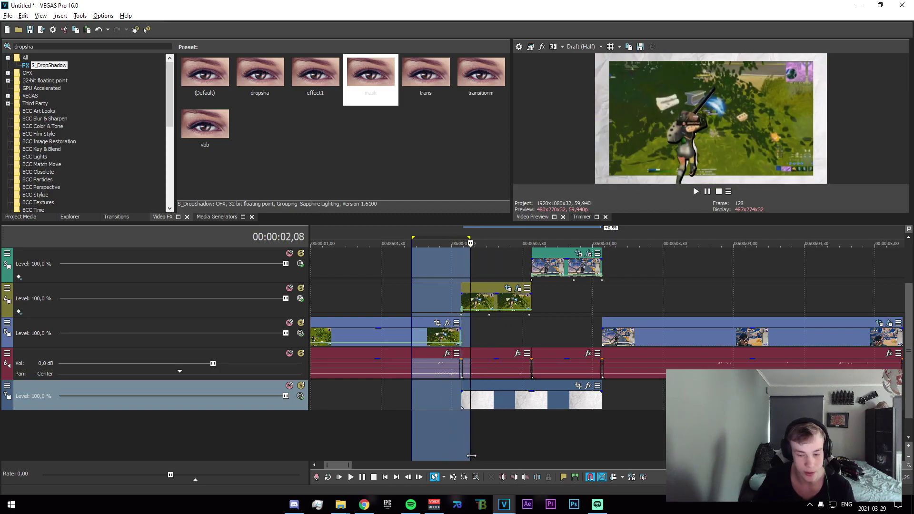
left_click(472, 455)
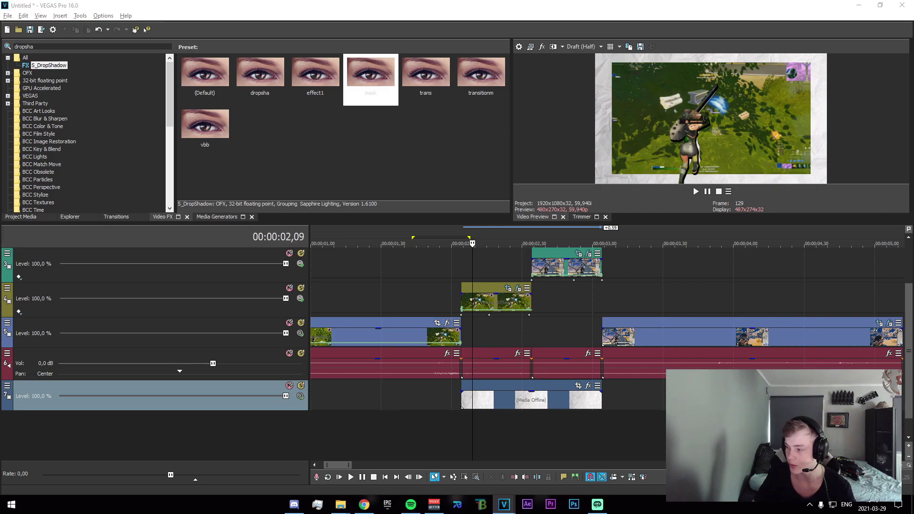
Add a Track Motion position keyframe to track 2 at 00:00:02,16, halfway through the first frozen cutout
left_click(462, 272)
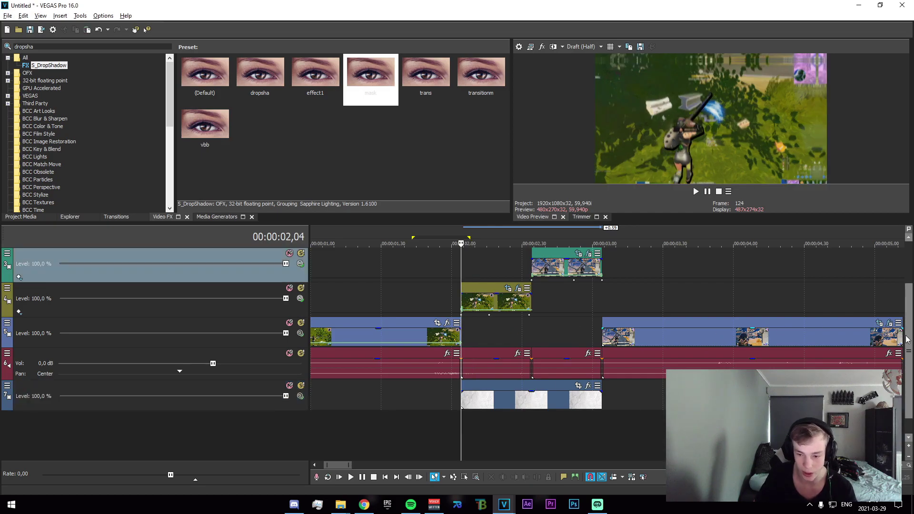
left_click_drag(907, 337, 908, 318)
left_click_drag(461, 302, 489, 306)
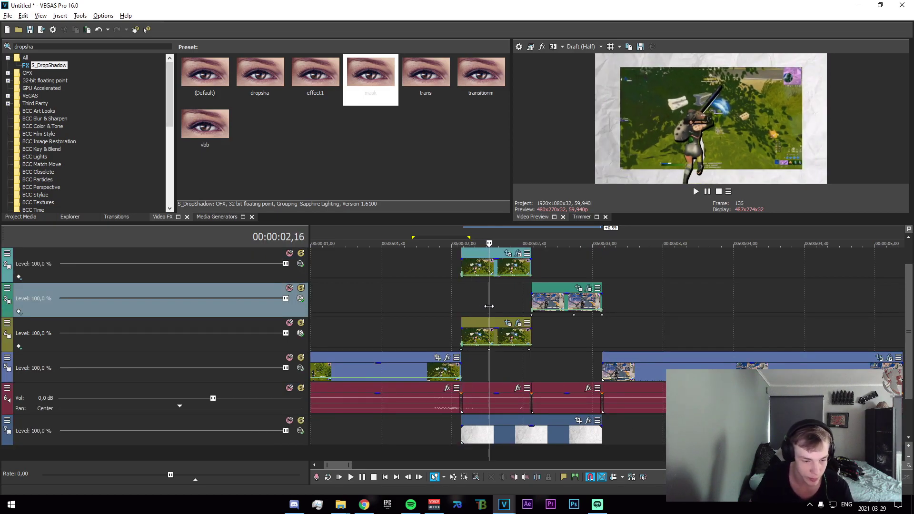
scroll(489, 308, "up", 4)
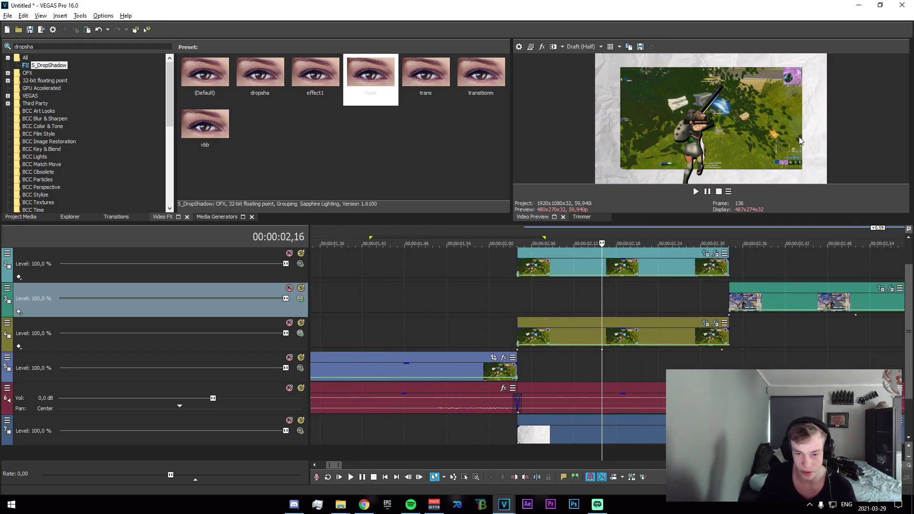
left_click_drag(907, 313, 907, 291)
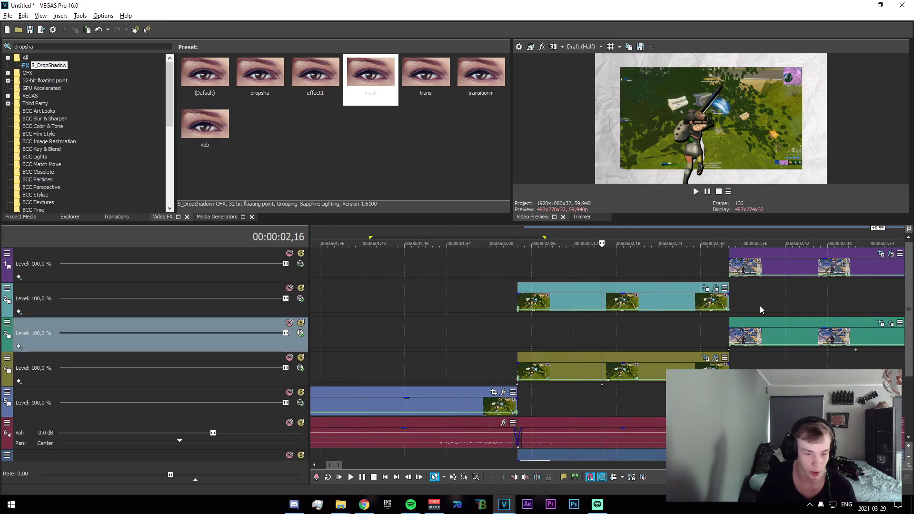
right_click(9, 296)
left_click(29, 312)
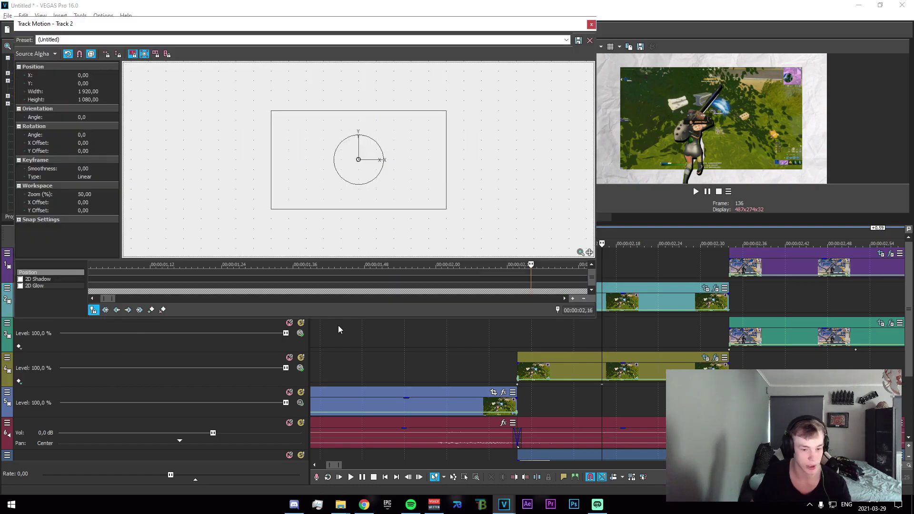
left_click(151, 311)
On the last frame of the first cutout, 00:00:02,33, shift track 2 right to X 1 283,48 and close Track Motion
left_click(726, 292)
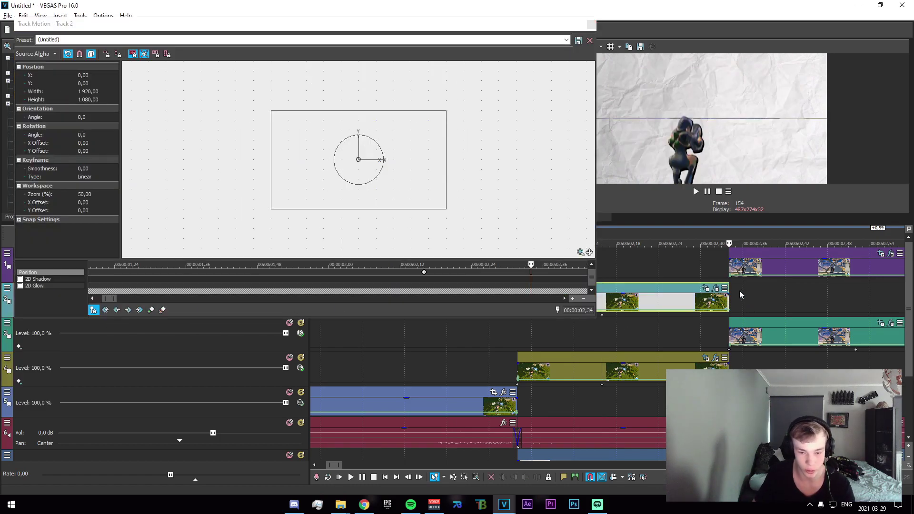
key("Left")
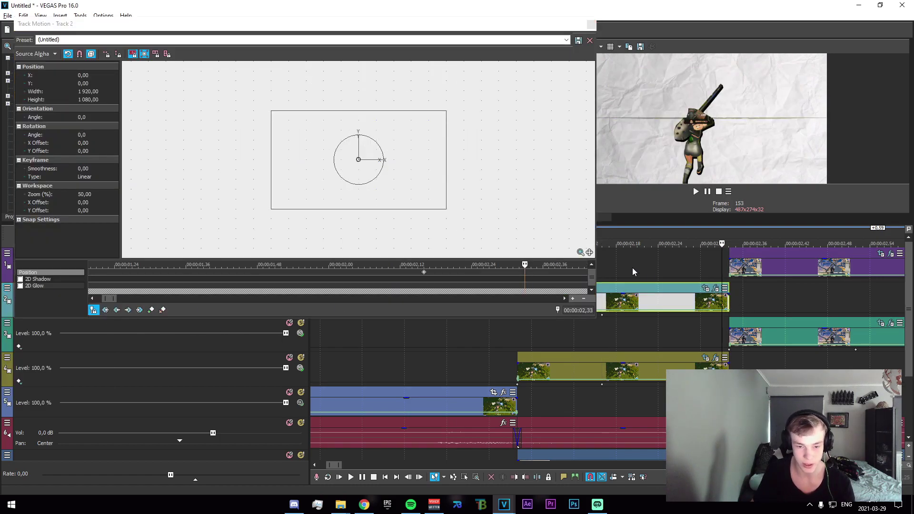
left_click(440, 186)
left_click_drag(440, 186, 544, 184)
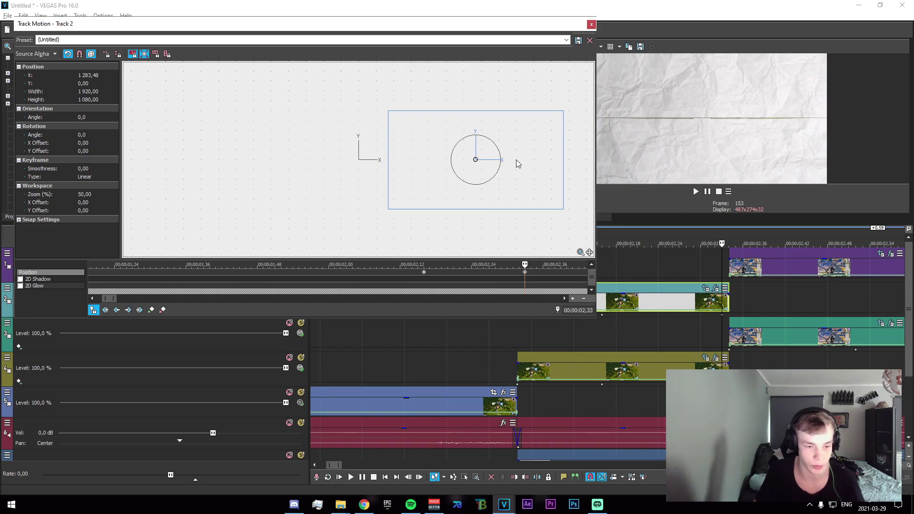
left_click(590, 24)
Scrub the start of the first cutout and change the interpolation of track 2's motion keyframe at 00:00:02,16
left_click_drag(497, 275, 623, 275)
right_click(602, 315)
left_click(624, 364)
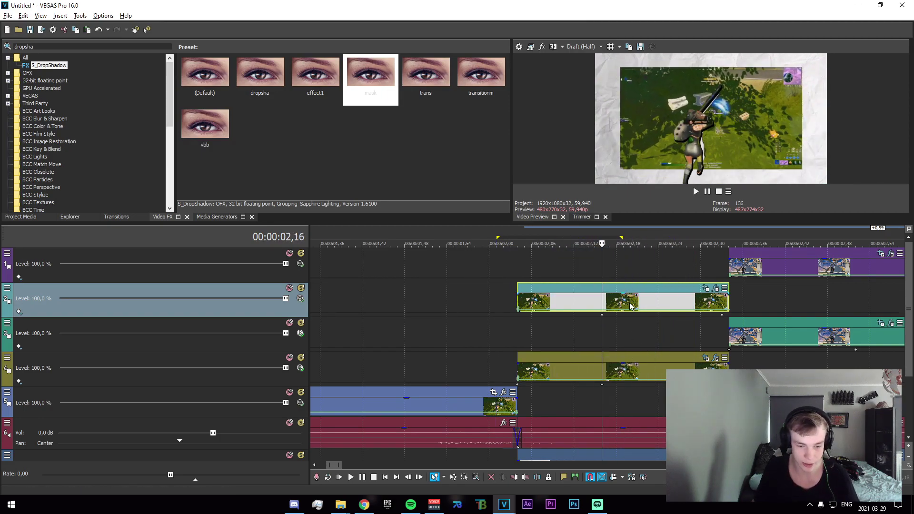
Add a Track Motion position keyframe to track 1 at 00:00:02,52, 12 frames before the second cutout ends
scroll(643, 304, "down", 2)
left_click(666, 271)
left_click(771, 272)
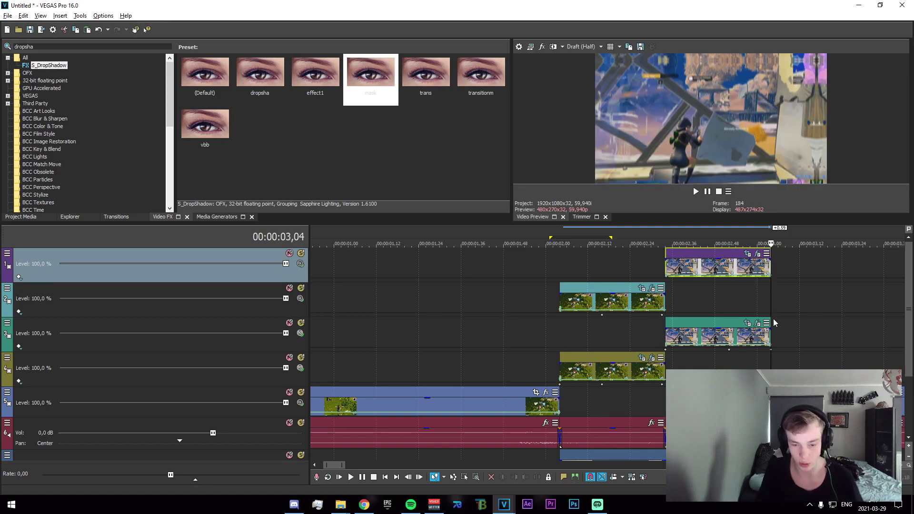
left_click(769, 338)
left_click(776, 265)
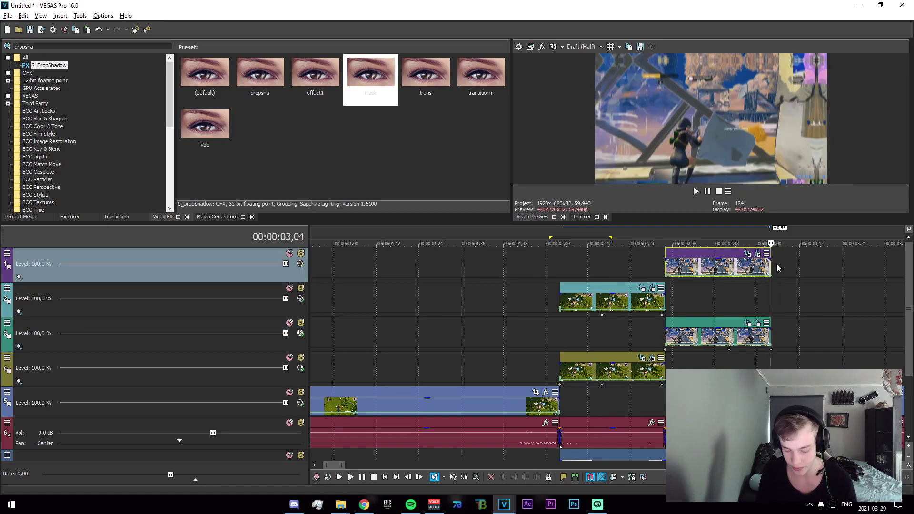
key("Left")
key("Left")
key("Left")
key("Left")
key("Left")
key("Left")
key("Left")
key("Left")
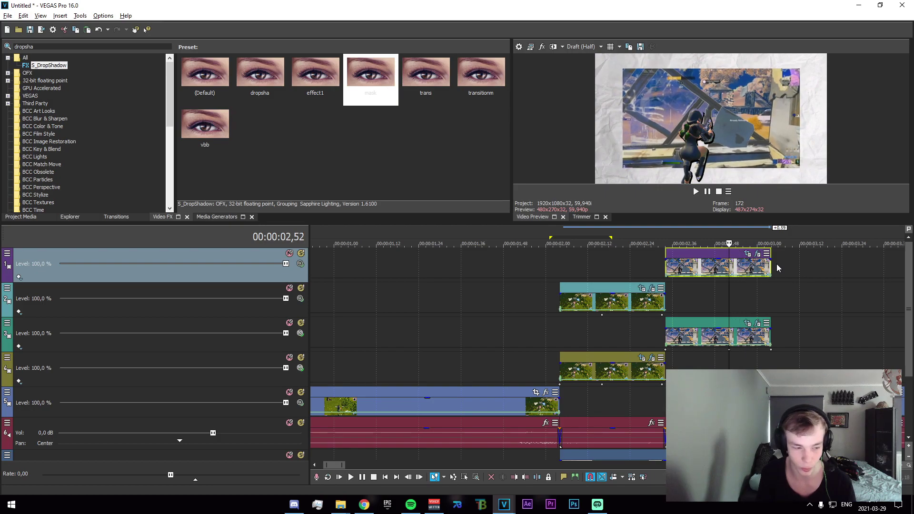
left_click(8, 253)
left_click(36, 275)
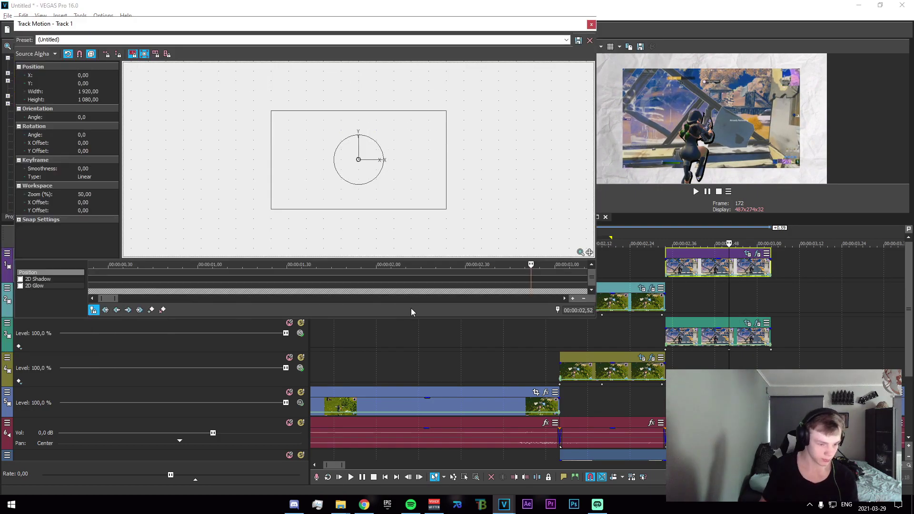
left_click(156, 310)
At the second cutout's start, 00:00:02,34, shift track 1 left to about X -970 in Track Motion
left_click(665, 261)
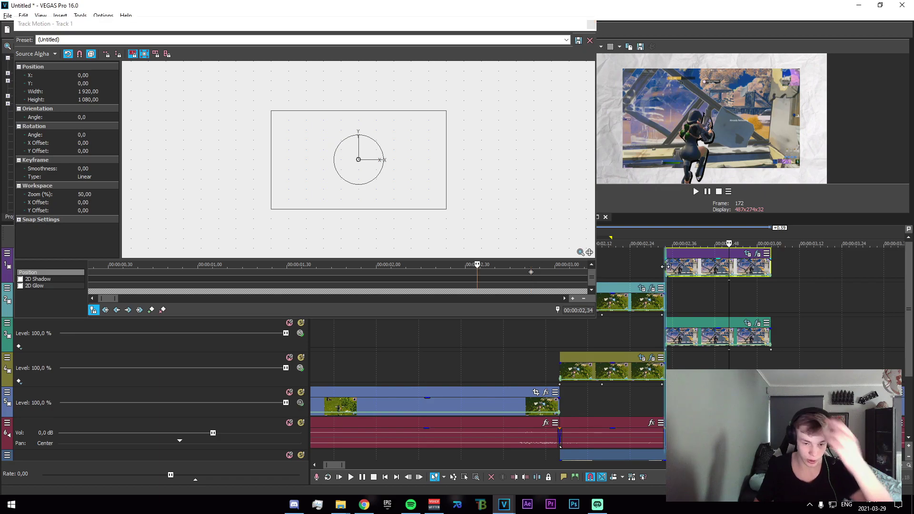
left_click_drag(427, 178, 338, 177)
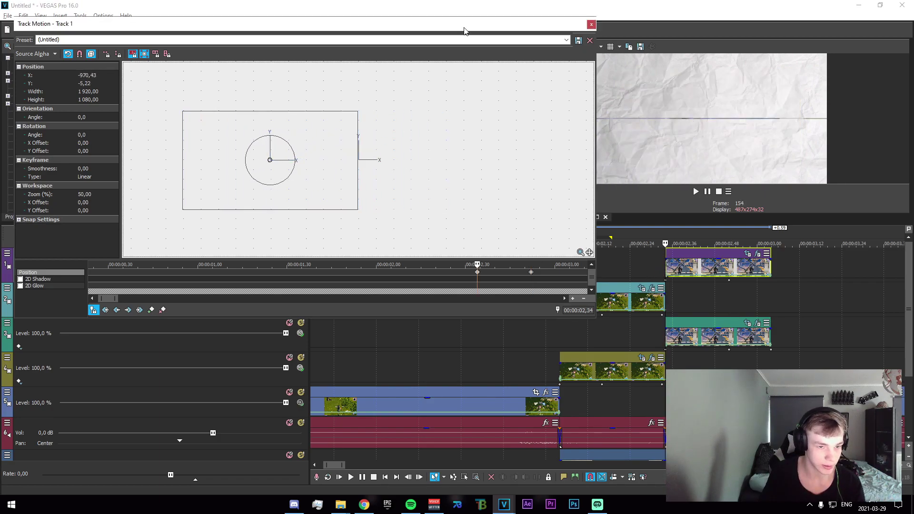
left_click_drag(464, 28, 347, 20)
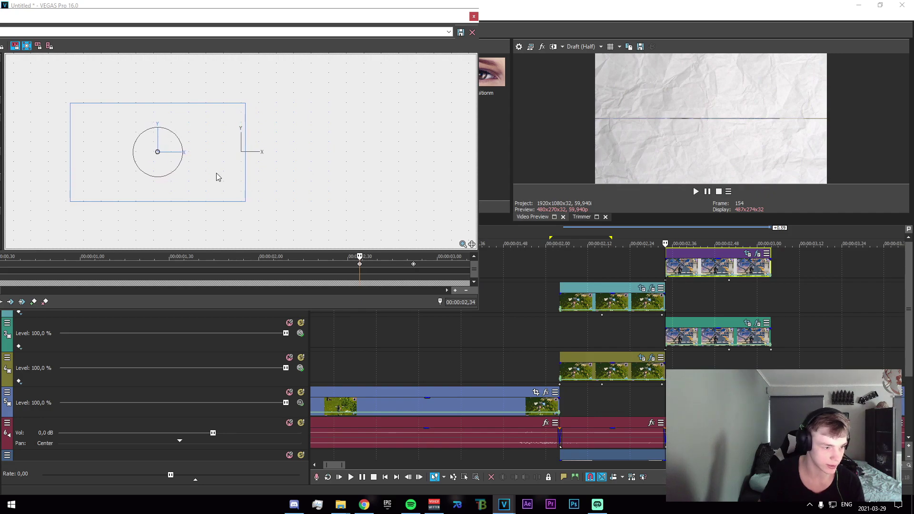
Set track 1's motion keyframe at 00:00:02,34 to Fast, scrub the segments, and close Track Motion
left_click_drag(543, 276, 735, 287)
right_click(360, 265)
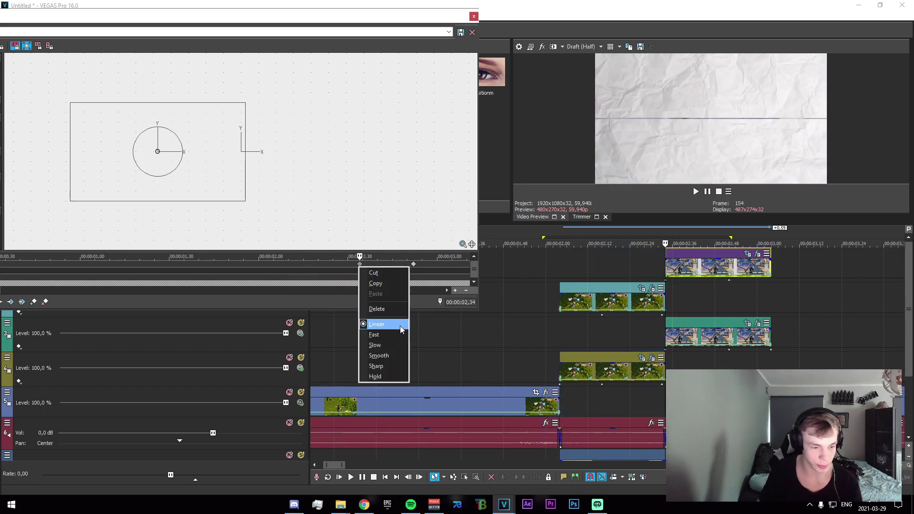
left_click(389, 335)
left_click_drag(560, 274, 577, 275)
left_click(474, 16)
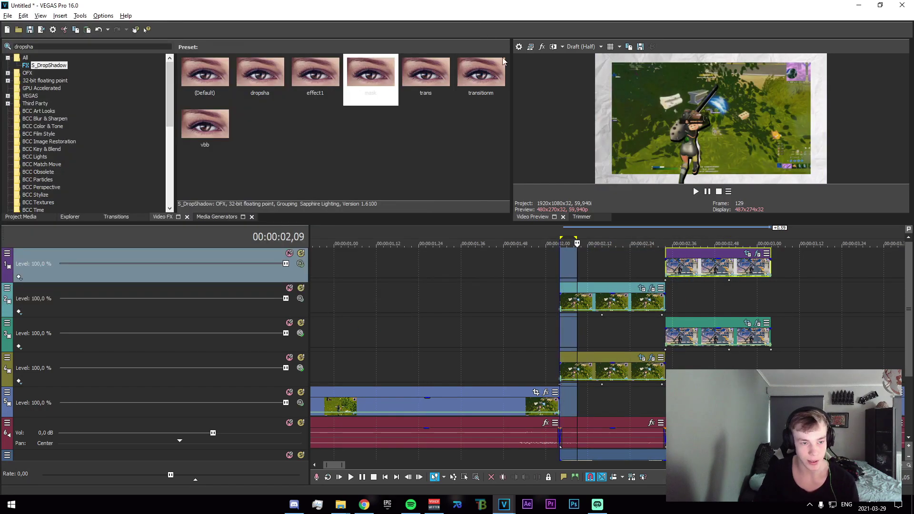
Play back the whole transition to check the sliding cutouts over the paper background
scroll(685, 364, "down", 2)
left_click_drag(695, 364, 487, 379)
key("space")
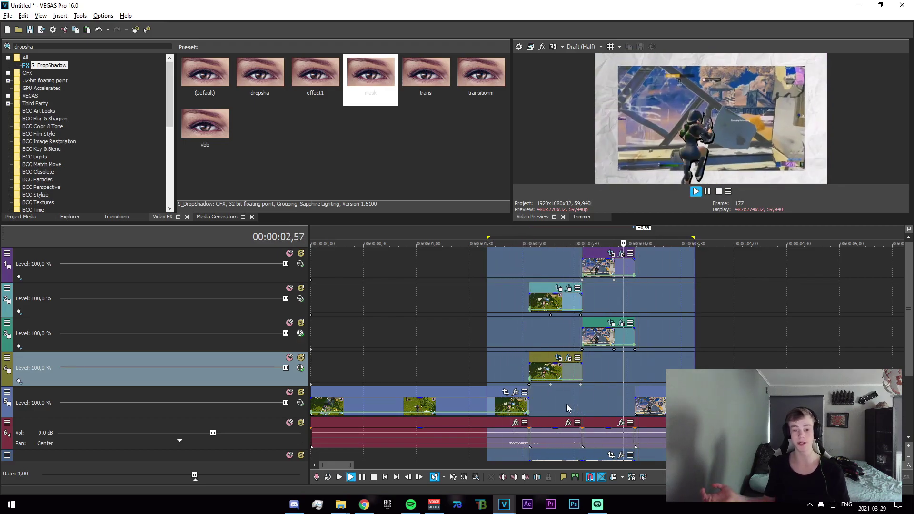
key("space")
Add two sound effects from the h2 folder on new audio tracks, one starting before the first freeze frame, the other 6 frames into the second
mouse_move(496, 307)
left_mouse_down()
mouse_move(608, 281)
mouse_move(522, 276)
left_mouse_up()
left_click(524, 277)
mouse_move(348, 508)
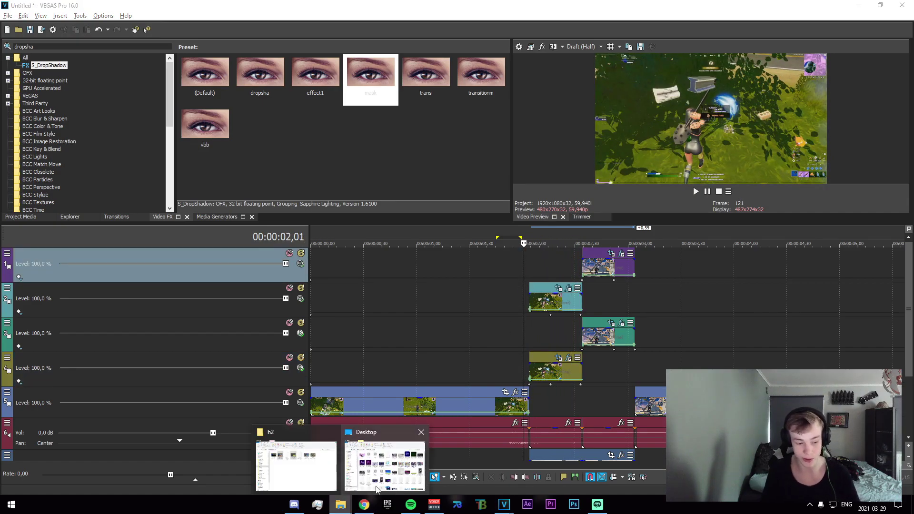
left_click(324, 477)
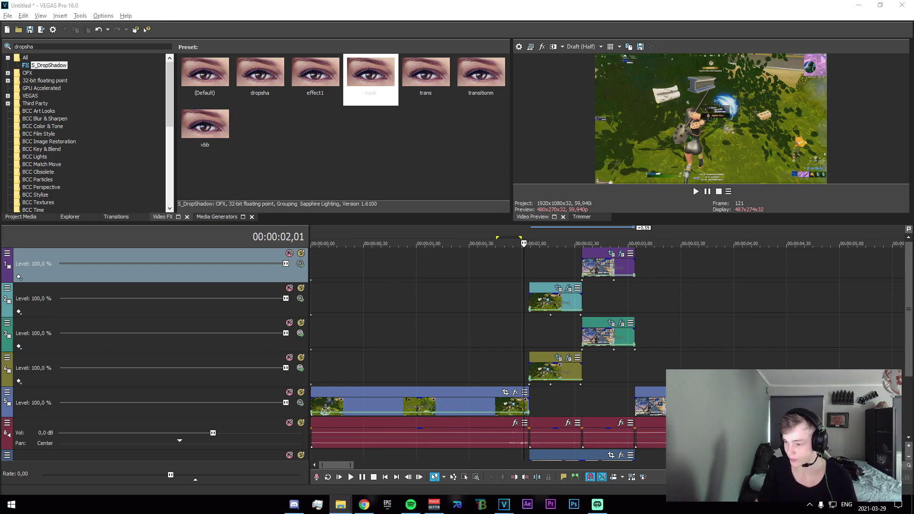
scroll(910, 331, "down", 1)
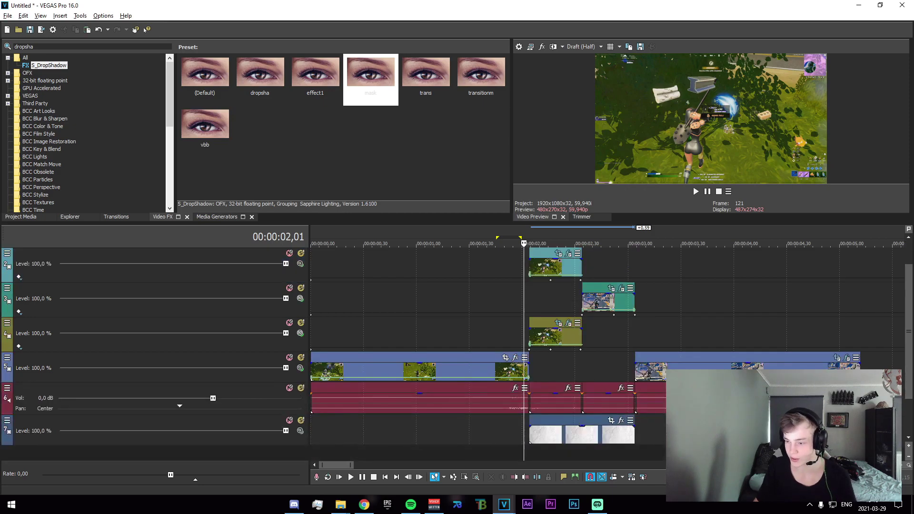
left_click_drag(505, 450, 642, 458)
left_click(510, 431)
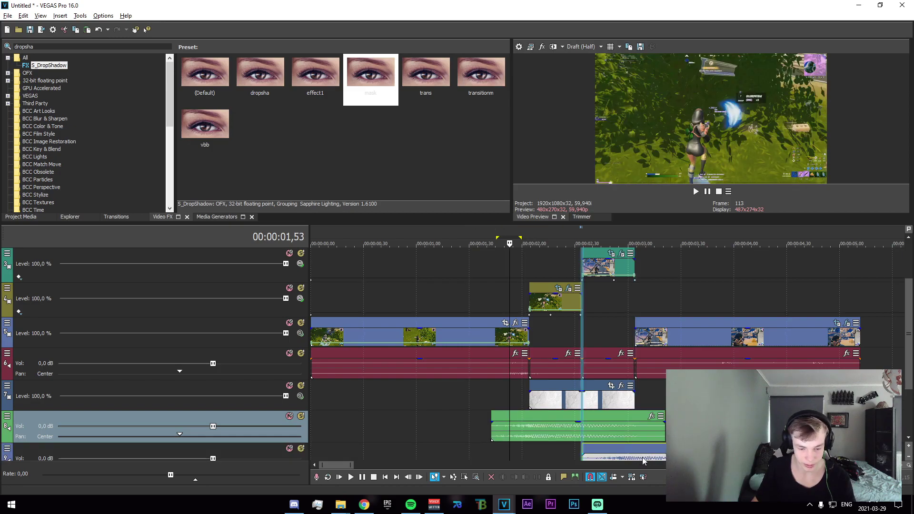
left_click(465, 399)
left_click(463, 395)
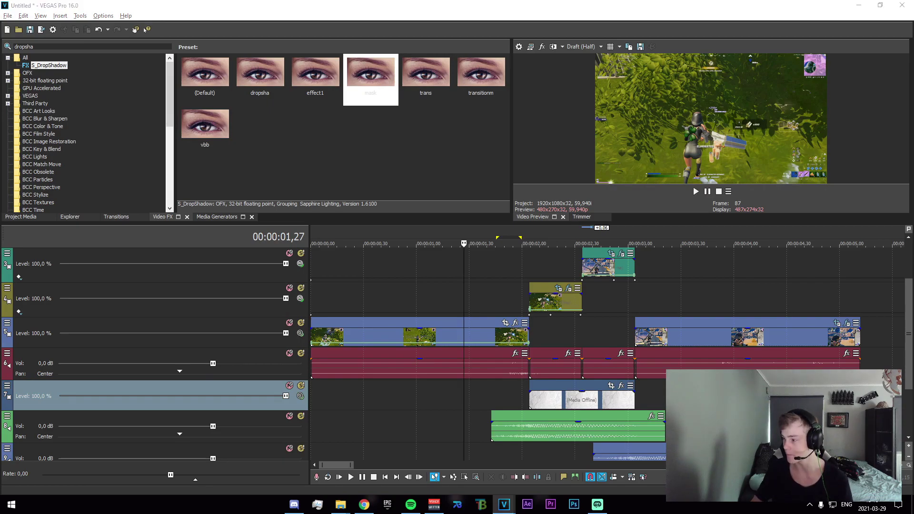
Play back the transition with the sound effects, starting from the first gameplay clip
left_click(463, 277)
key("space")
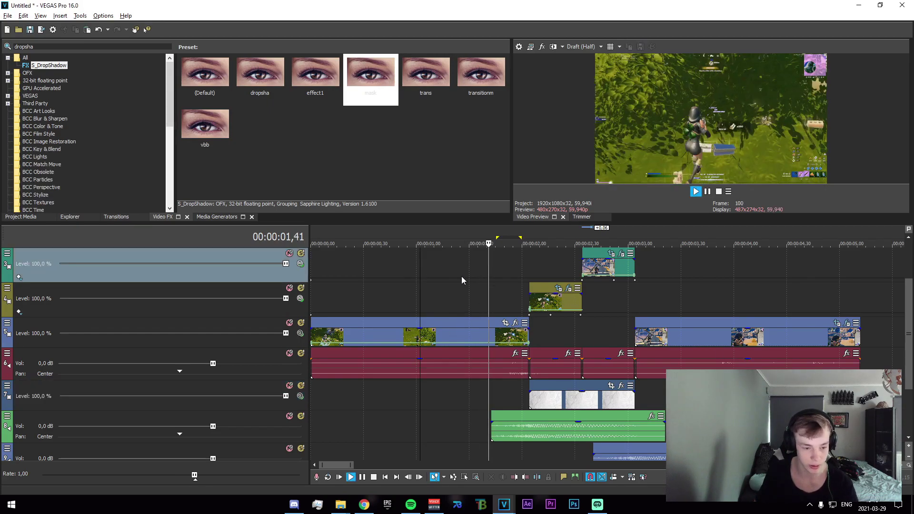
left_click(420, 279)
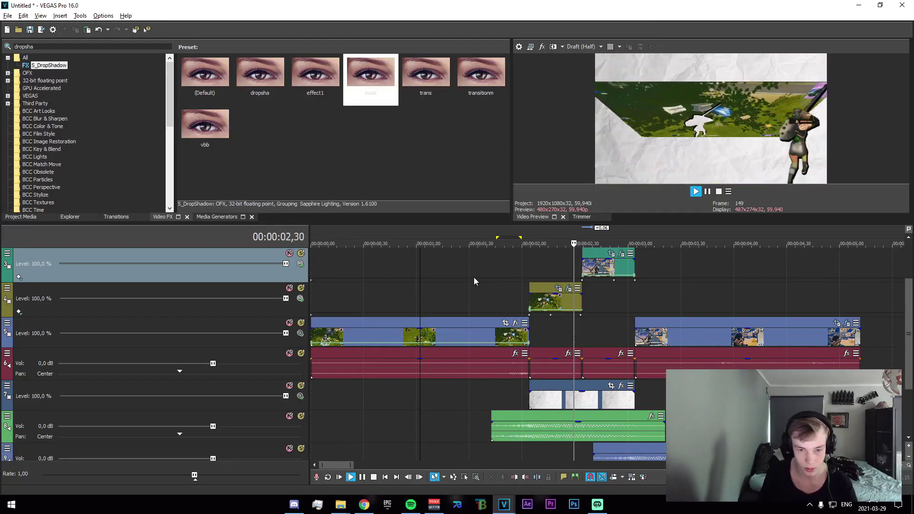
Lower the volume of track 8 to -8,3 dB and track 9 to -11,2 dB, and play back the transition from 00:00:01,28
key("space")
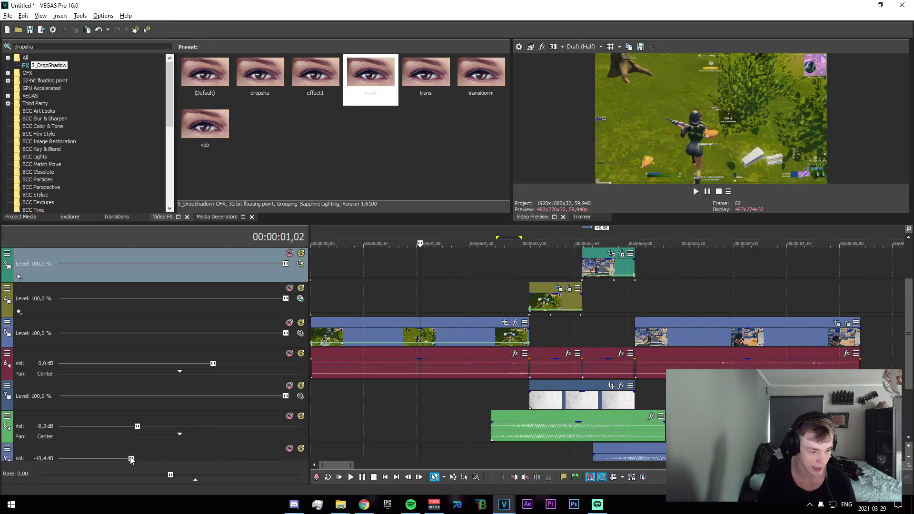
left_click(464, 301)
key("space")
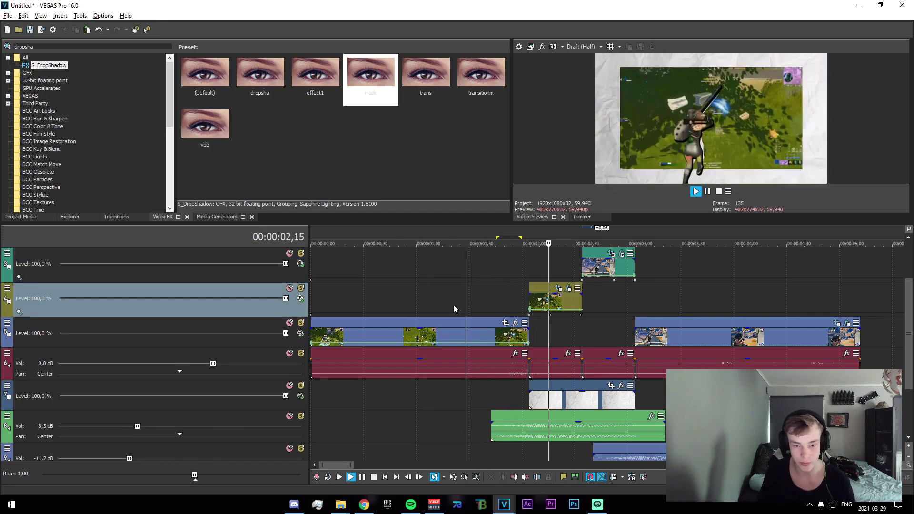
key("space")
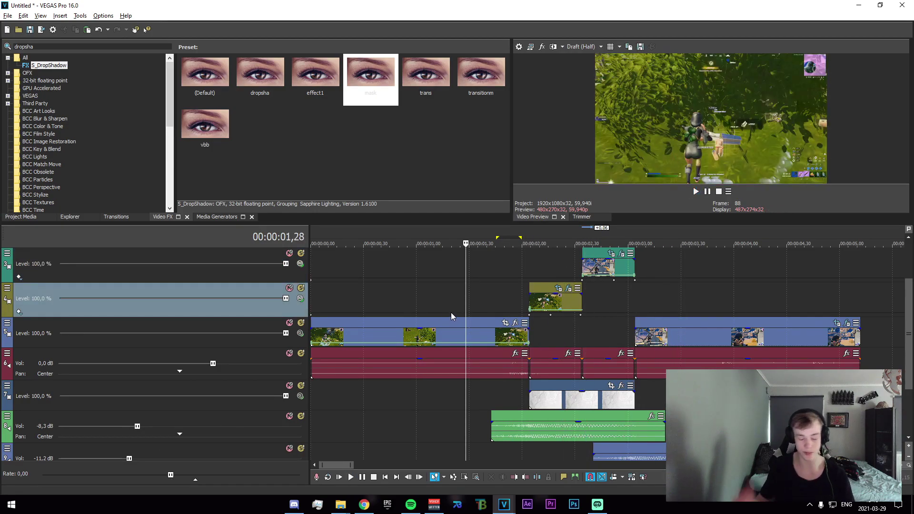